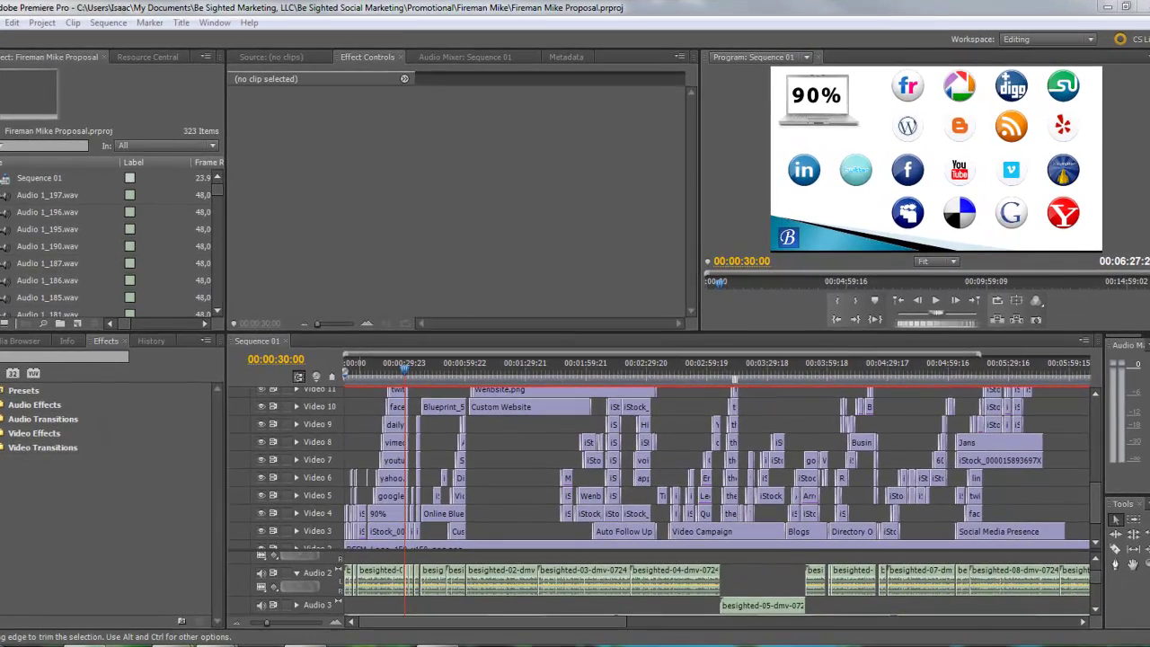
Step: Expand and collapse Video Effects in Premiere's Effects panel, then scroll the Project panel
click(11, 432)
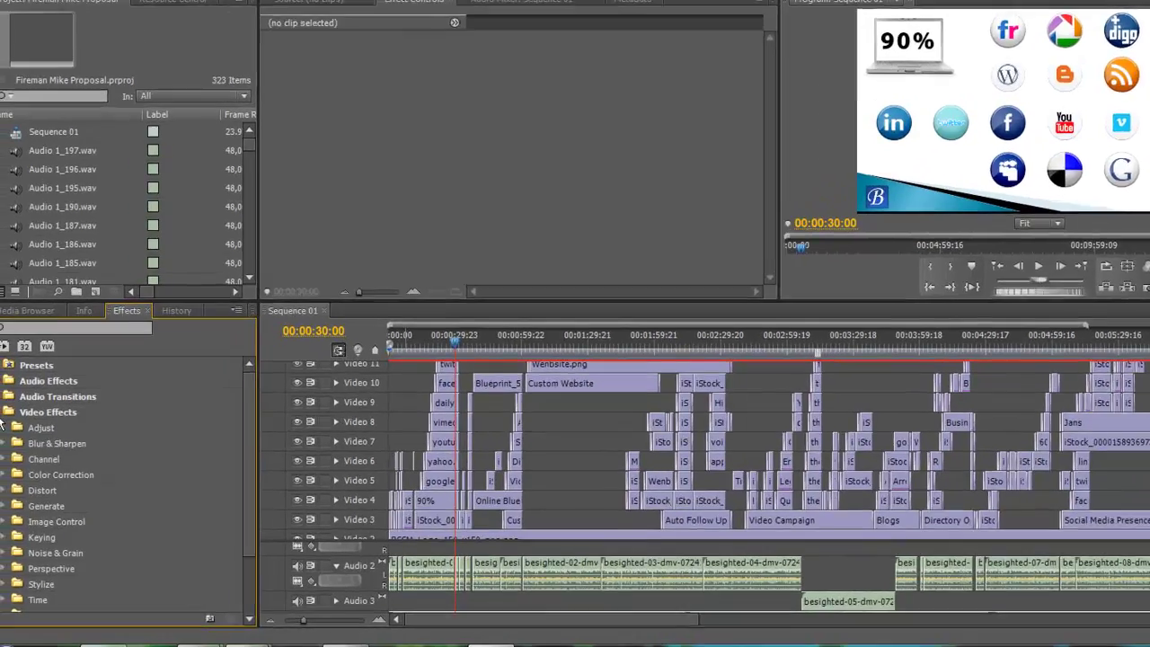
click(11, 433)
mouse_move(305, 74)
mouse_down()
mouse_move(303, 146)
mouse_move(307, 84)
mouse_up()
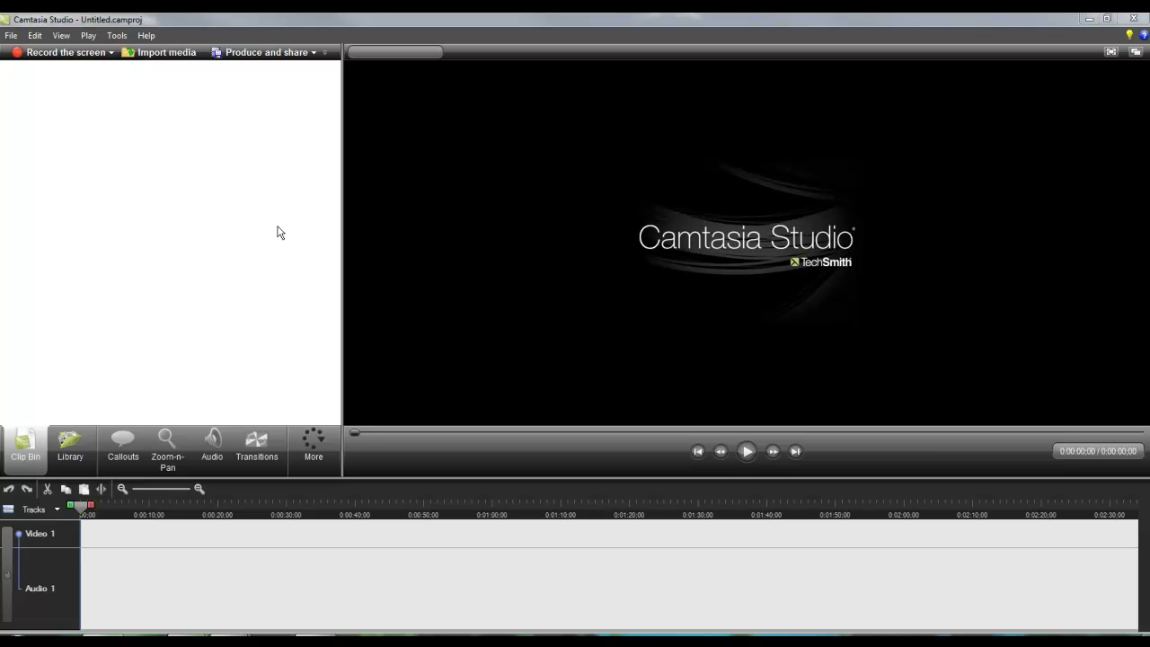
click(308, 444)
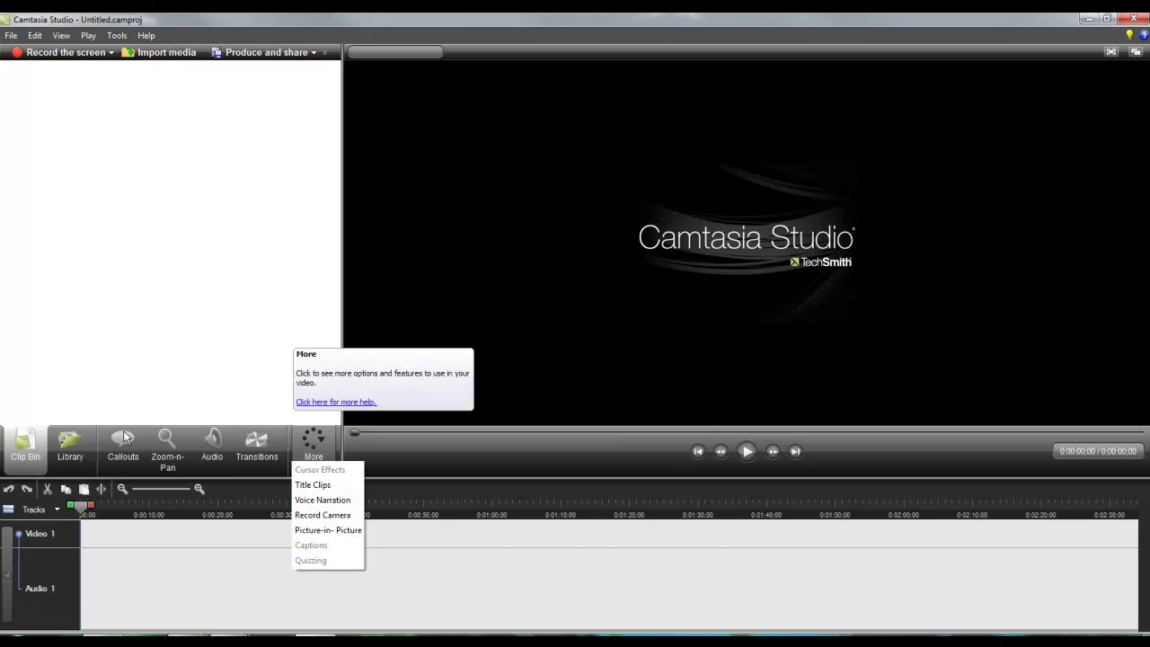
click(187, 355)
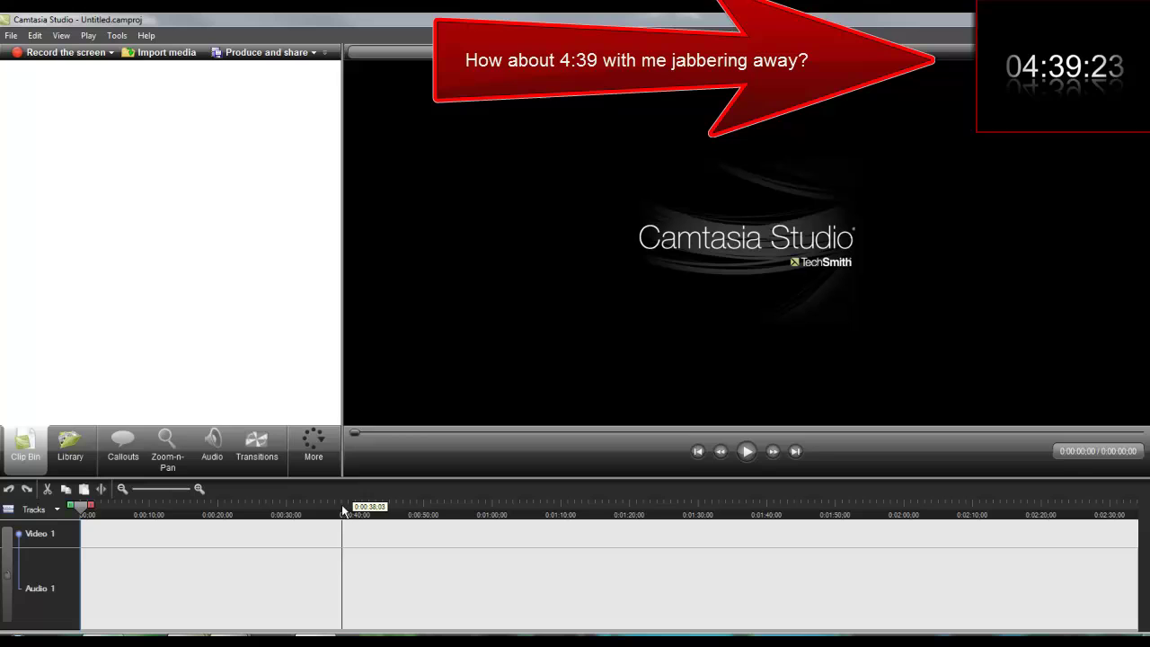
Step: Import Intro Video, Isaac A Ending and the goldcertification badge from the Video folder
click(163, 55)
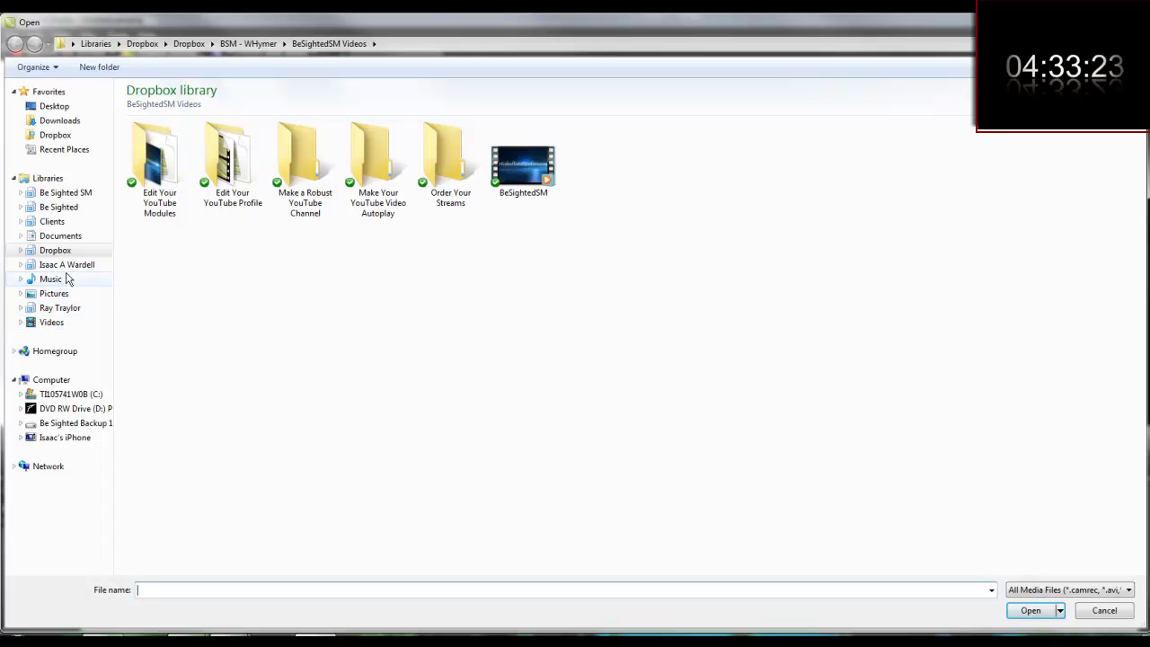
click(67, 264)
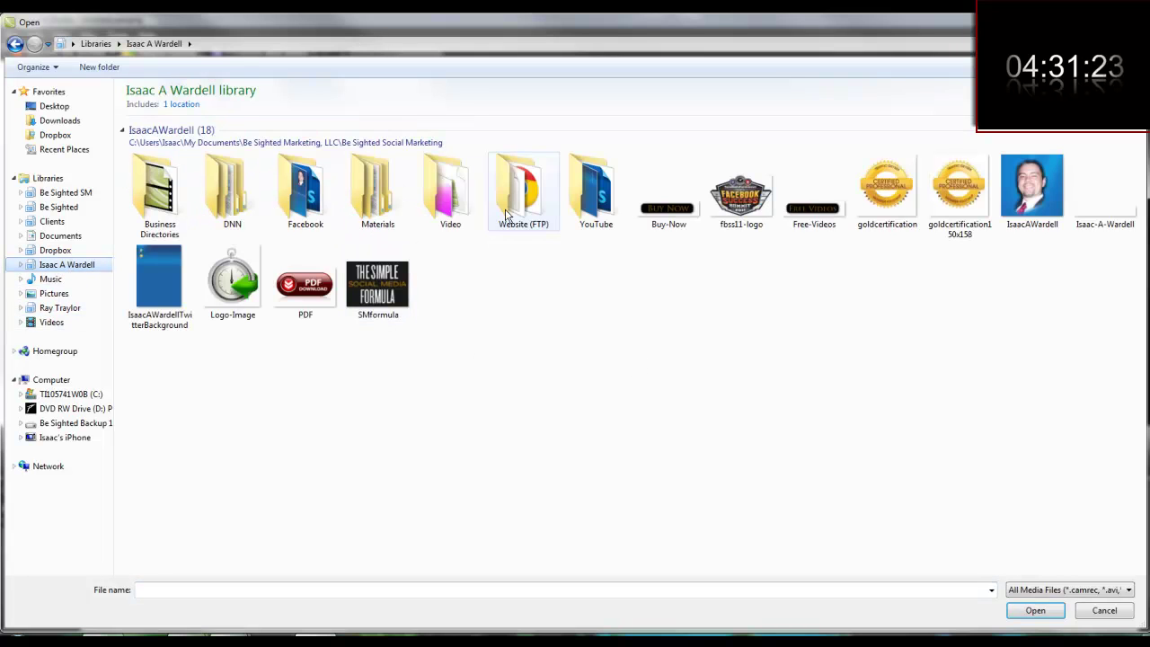
double_click(450, 180)
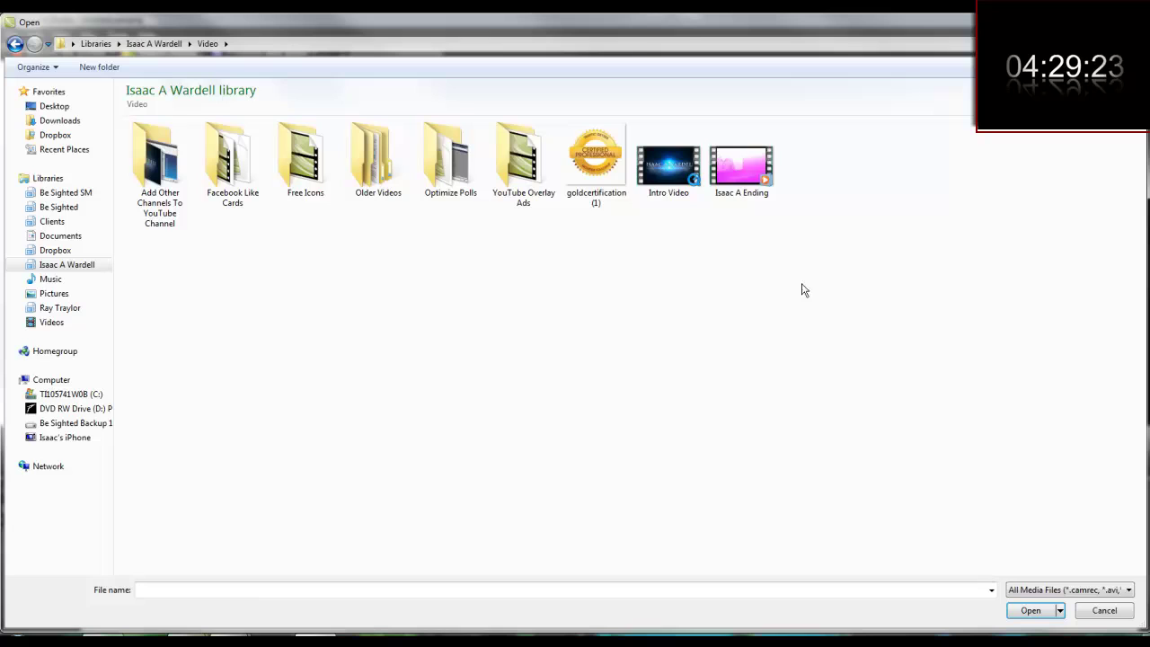
drag(824, 255, 601, 147)
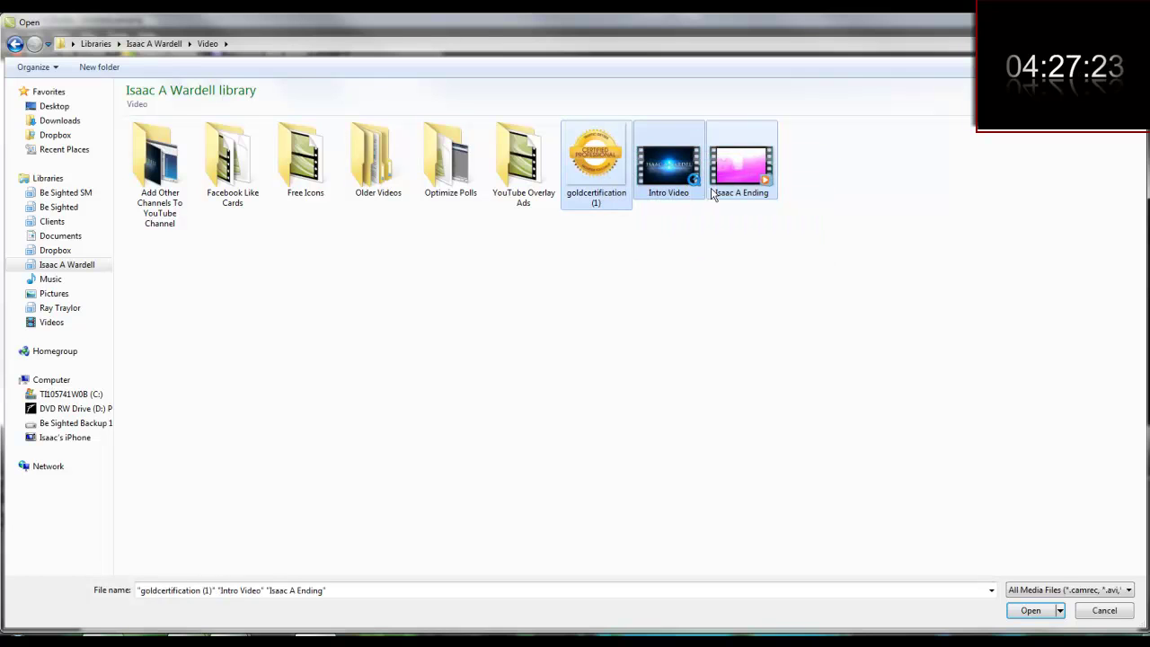
click(1022, 617)
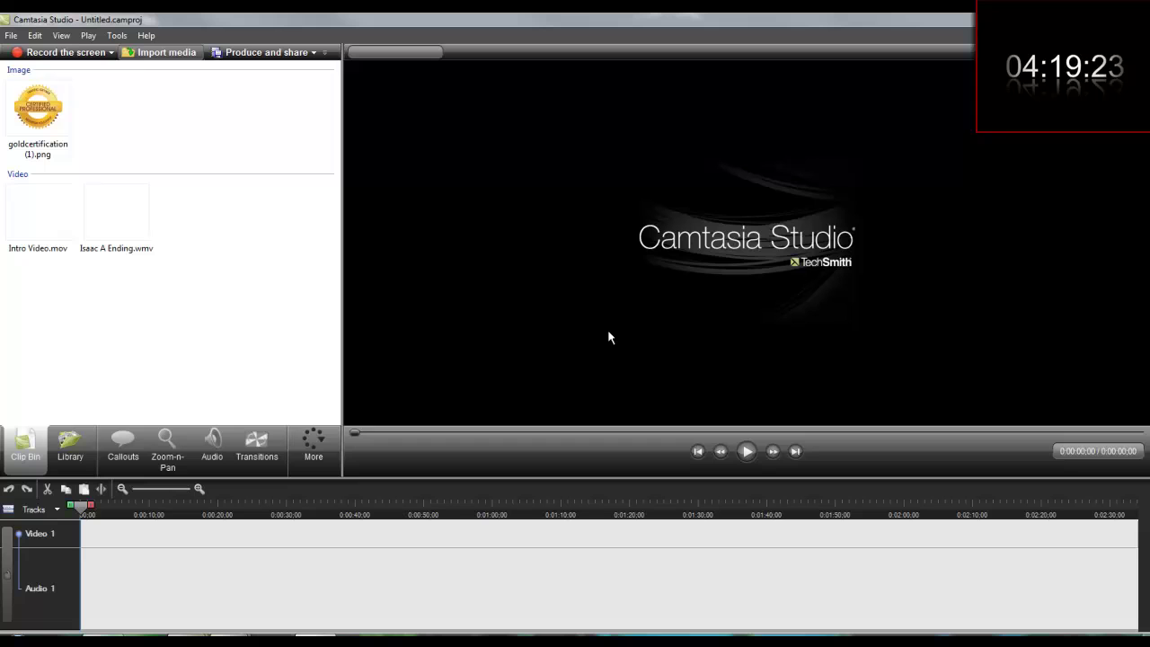
Step: Import the capture-1 screen recording from the Free Icons folder
key(ctrl+i)
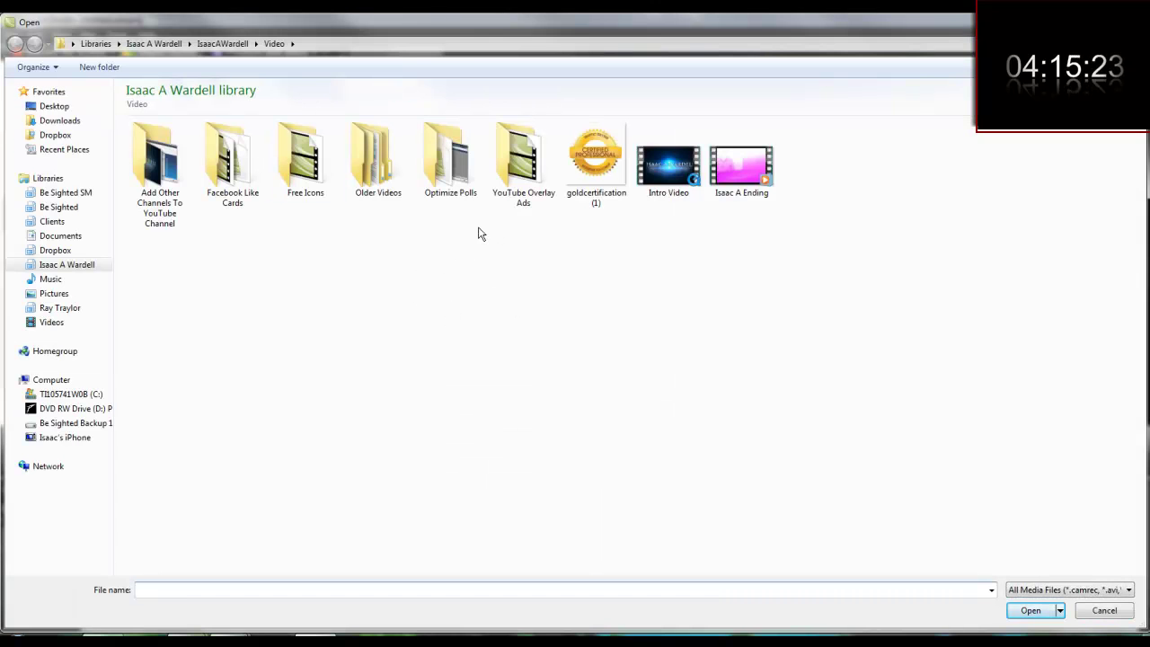
click(308, 207)
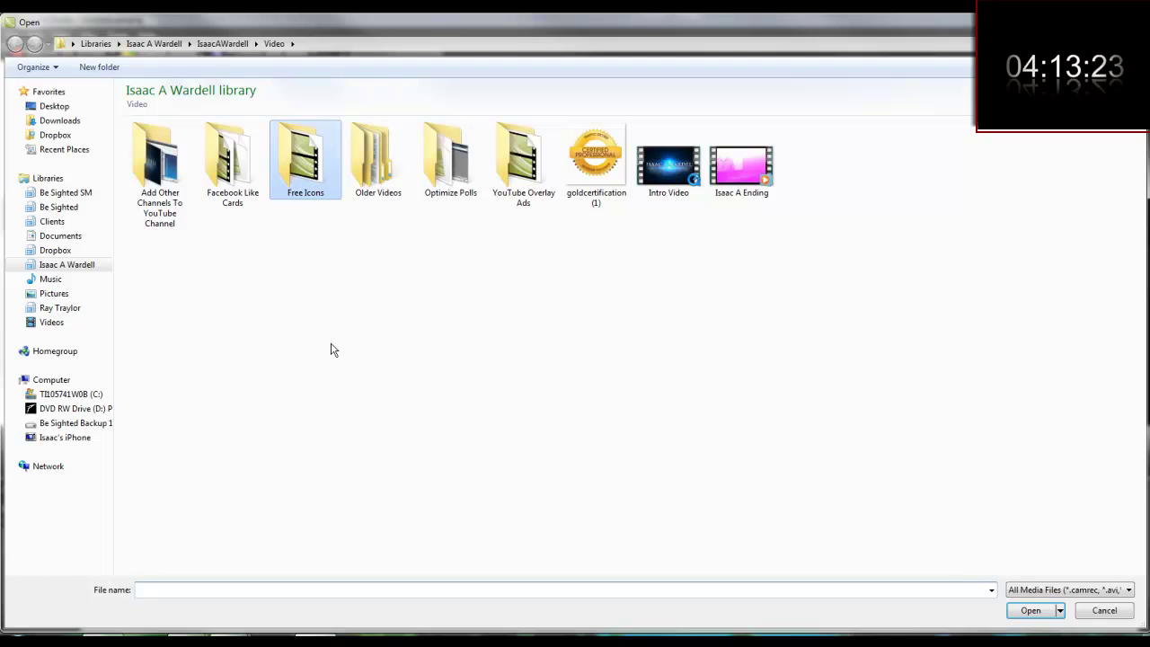
key(Return)
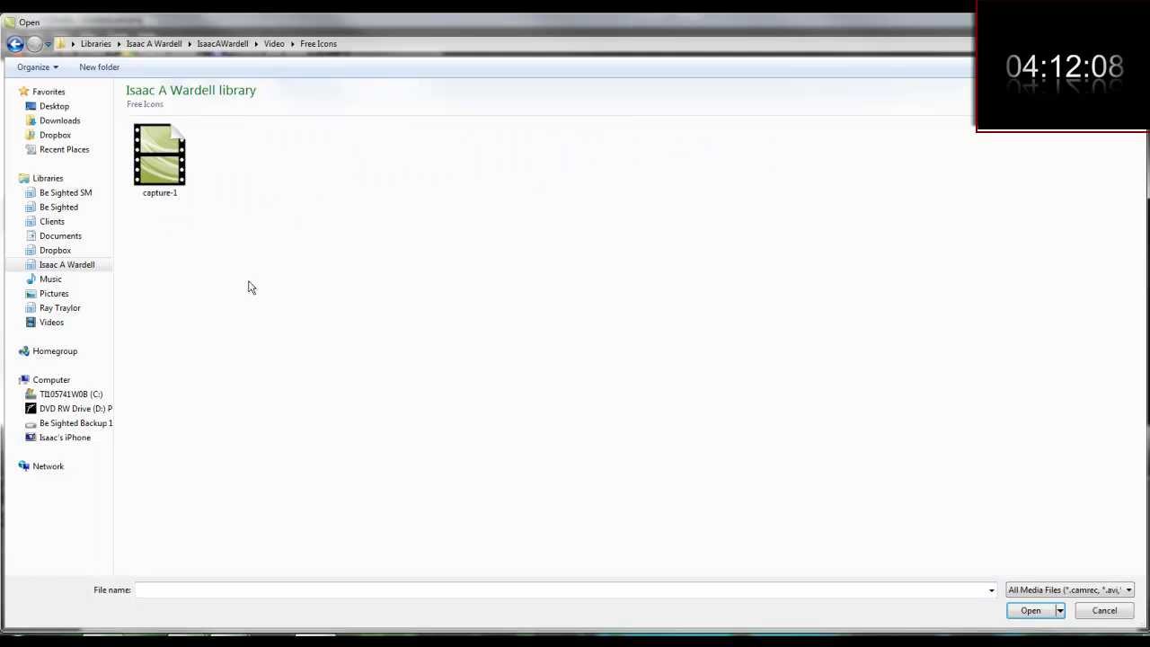
click(158, 169)
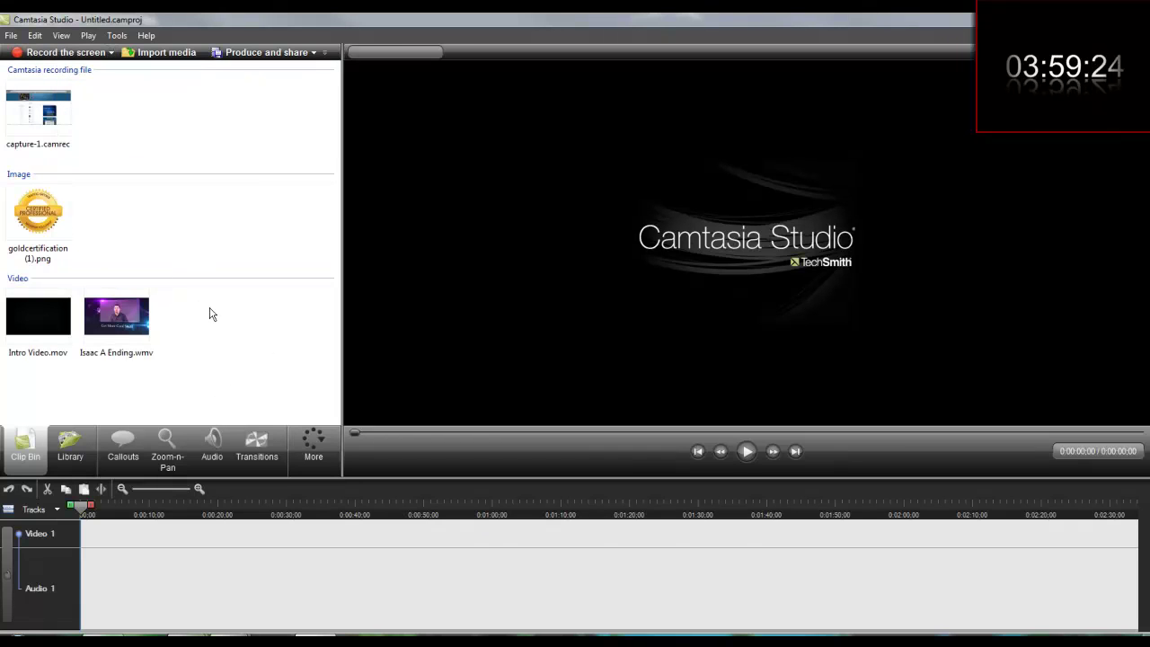
Step: Put Intro Video at the timeline start with 1280 x 720 editing dimensions
drag(34, 349, 109, 574)
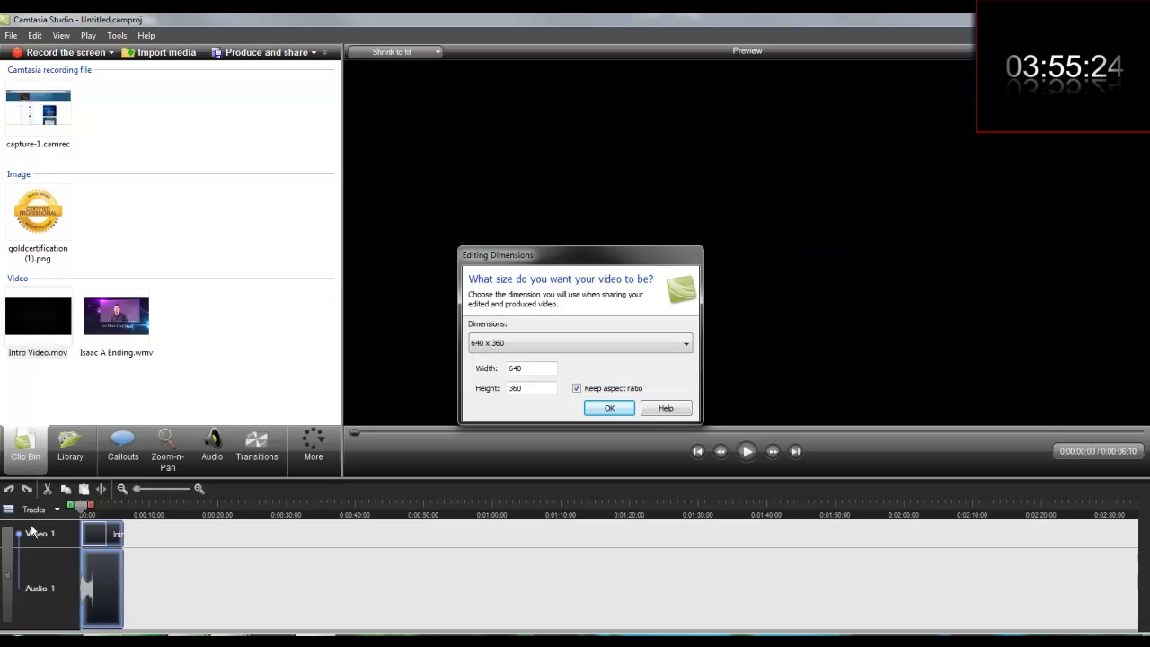
click(570, 346)
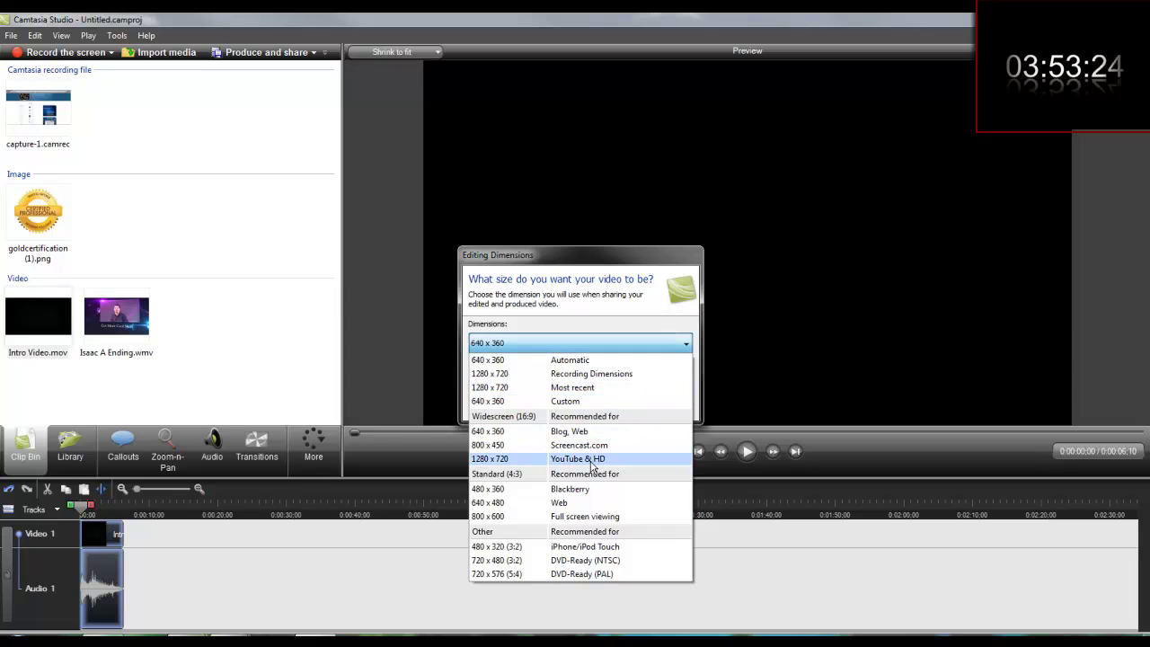
click(591, 465)
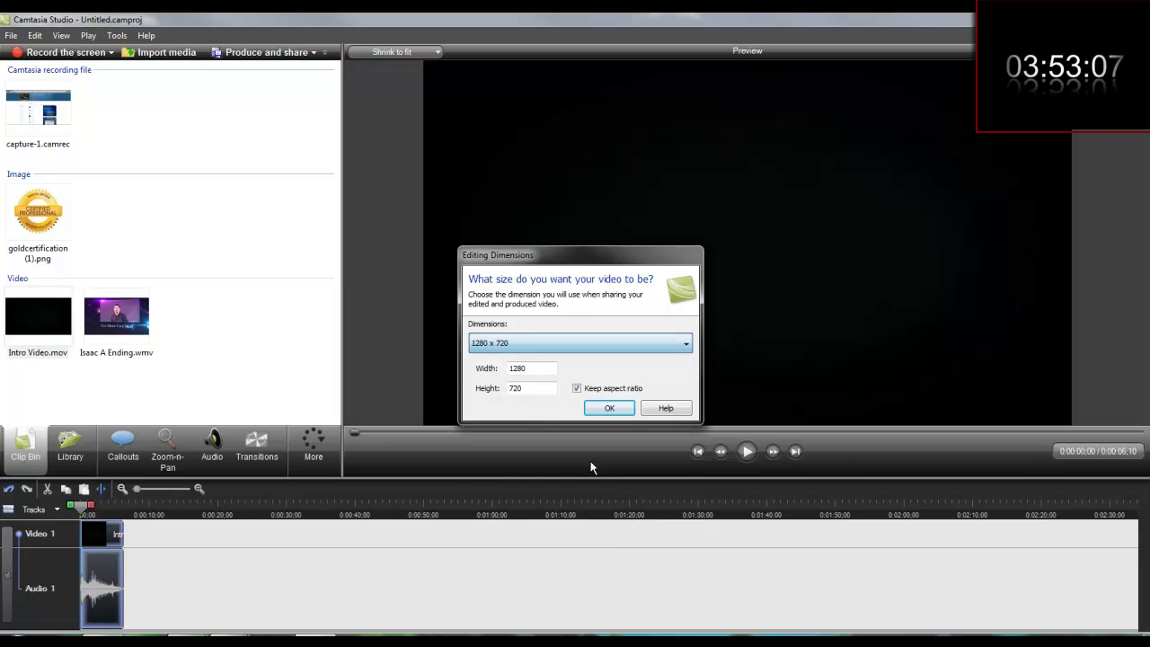
click(610, 407)
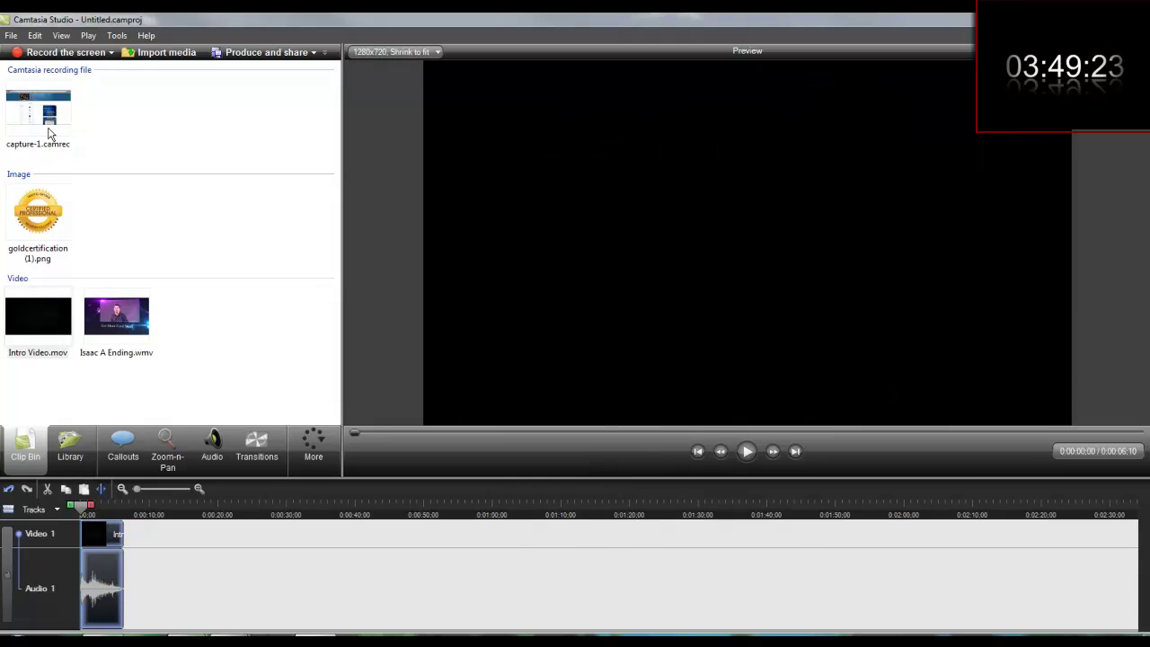
Step: Place the capture-1 recording and then the ending video after the intro
click(52, 133)
drag(143, 474, 167, 555)
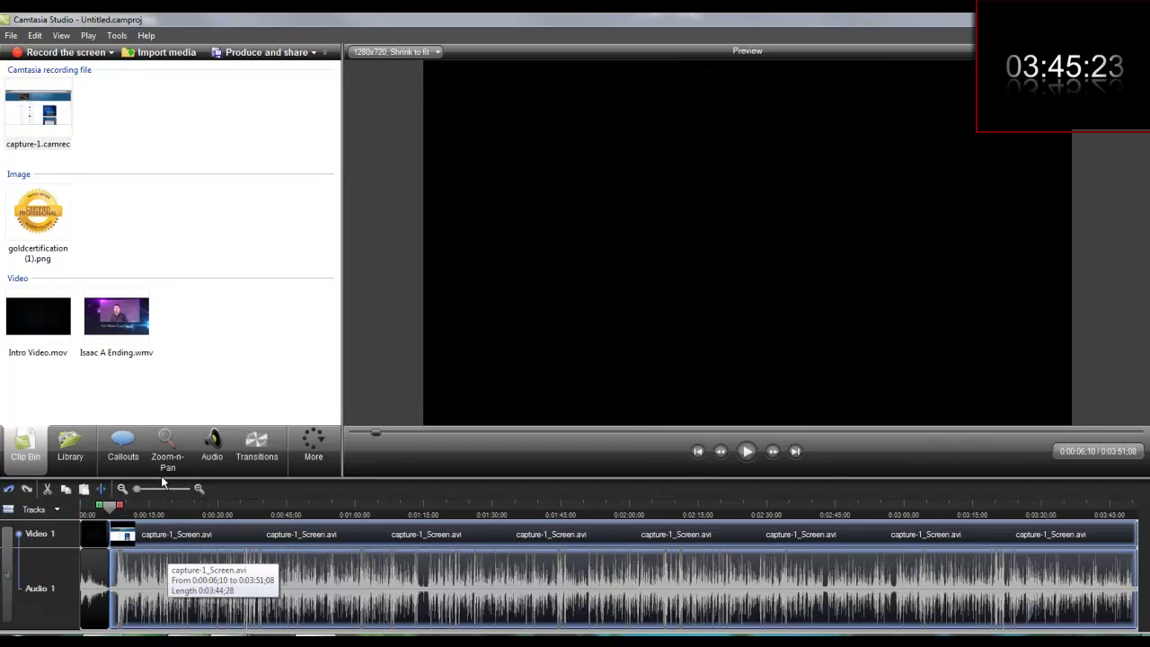
drag(124, 318, 1136, 548)
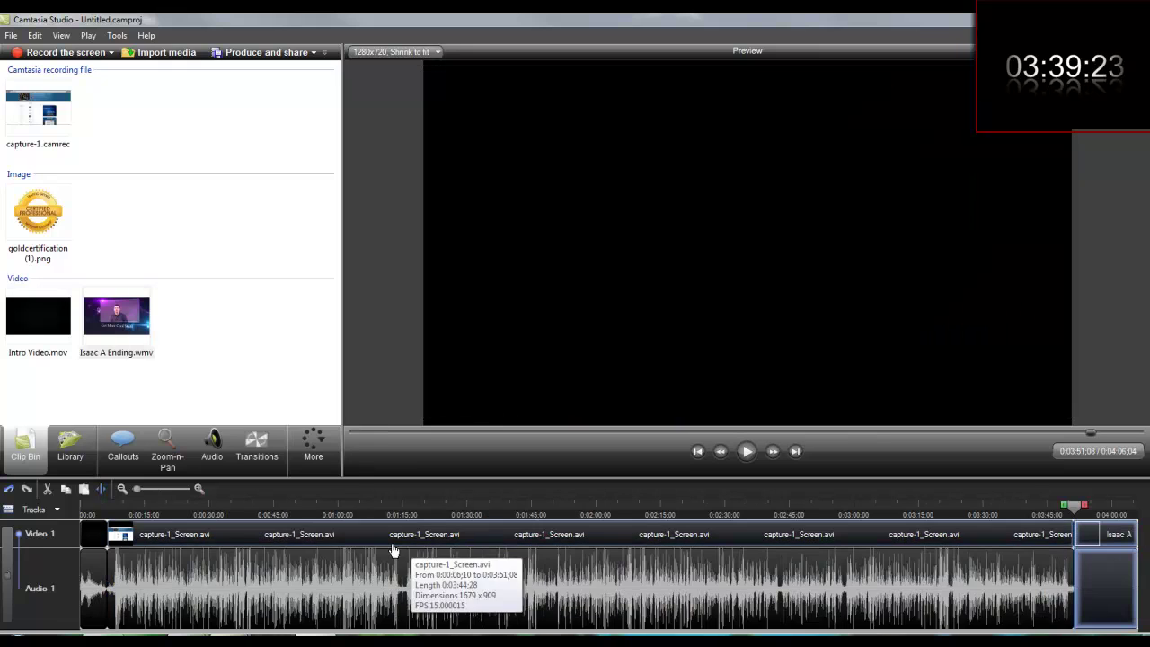
Step: Add Fade transitions between intro and capture, and between capture and ending
click(257, 445)
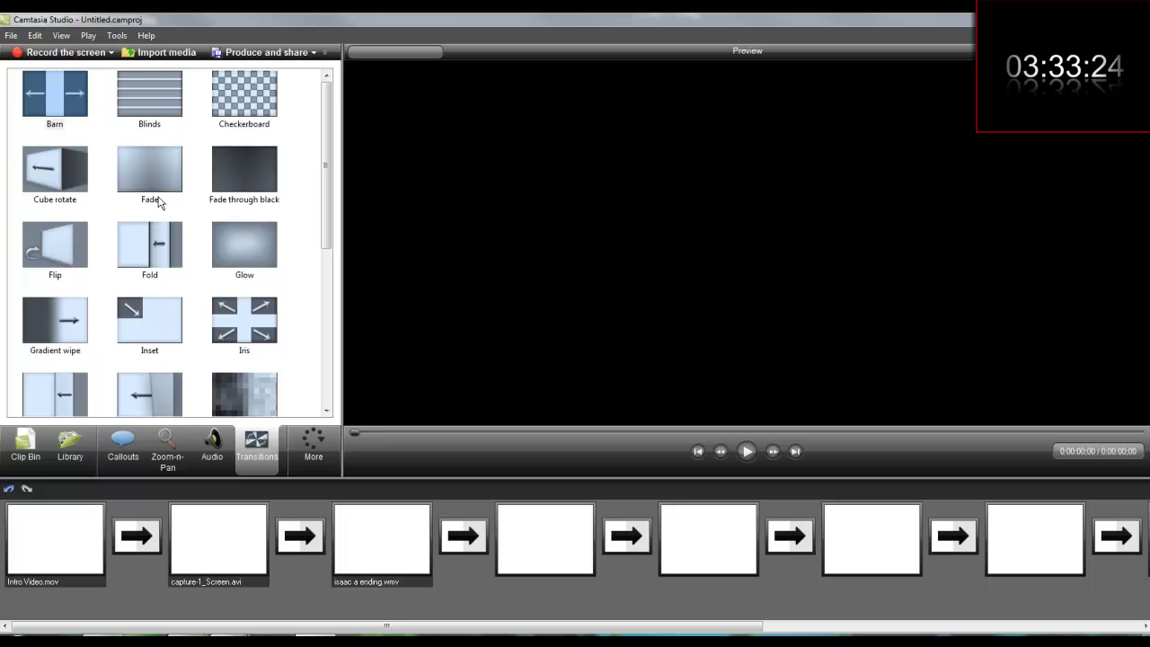
drag(159, 189, 145, 539)
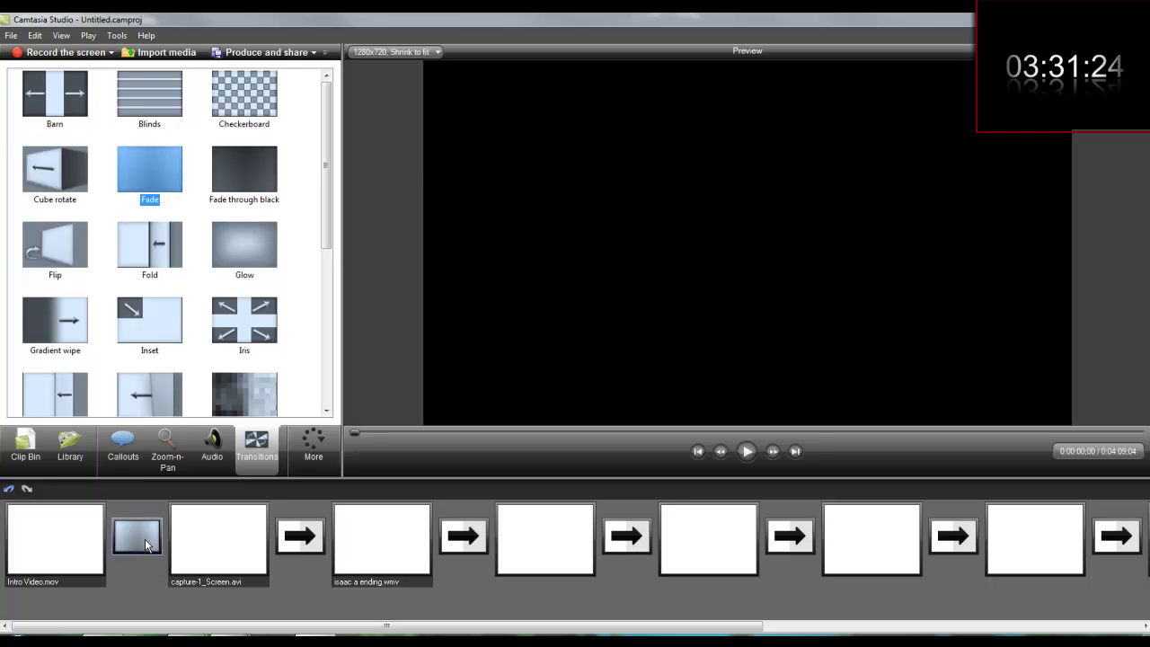
drag(270, 476, 291, 538)
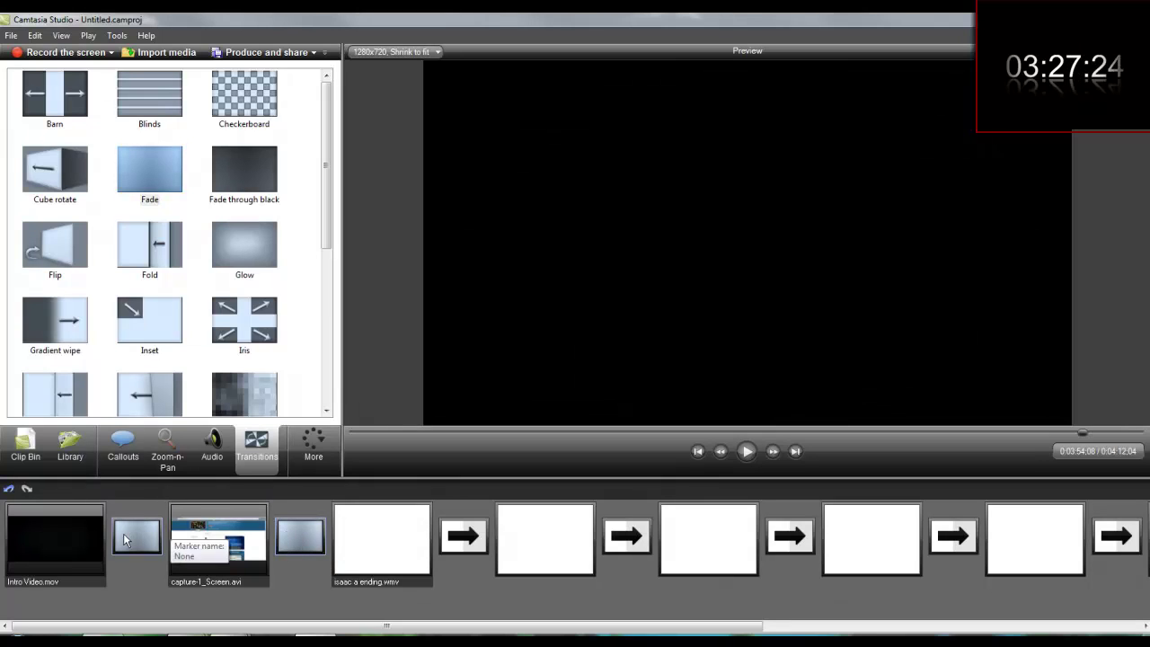
Step: Shorten both transition durations, setting the first to 0.5 seconds
right_click(148, 531)
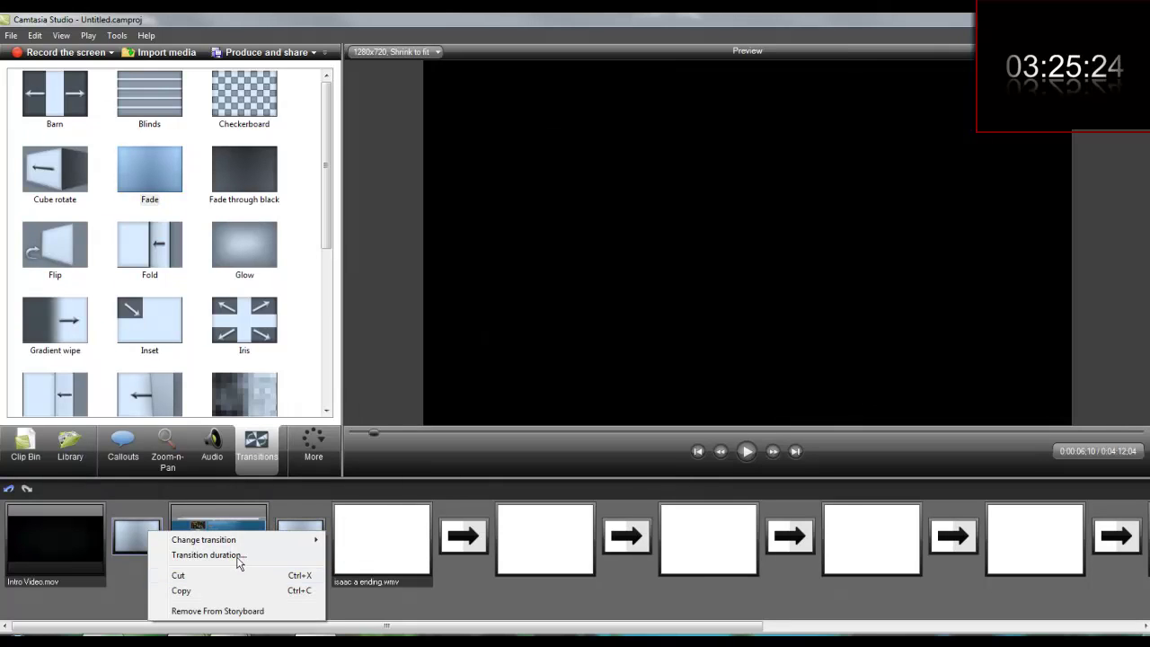
click(210, 555)
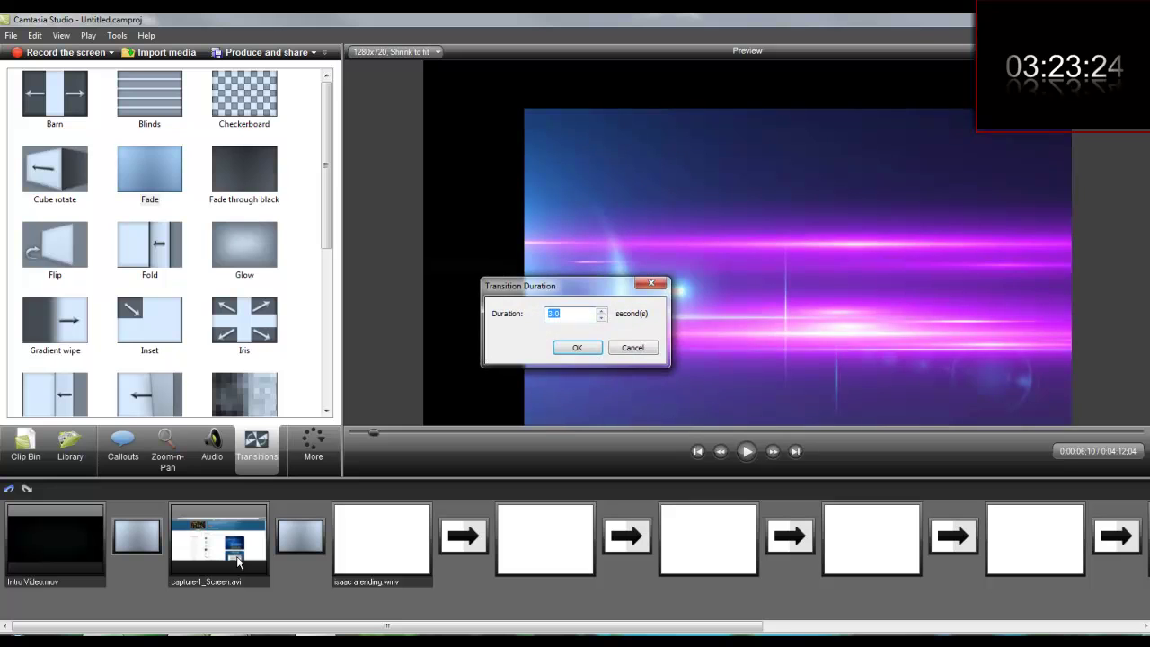
text(0.5)
key(Return)
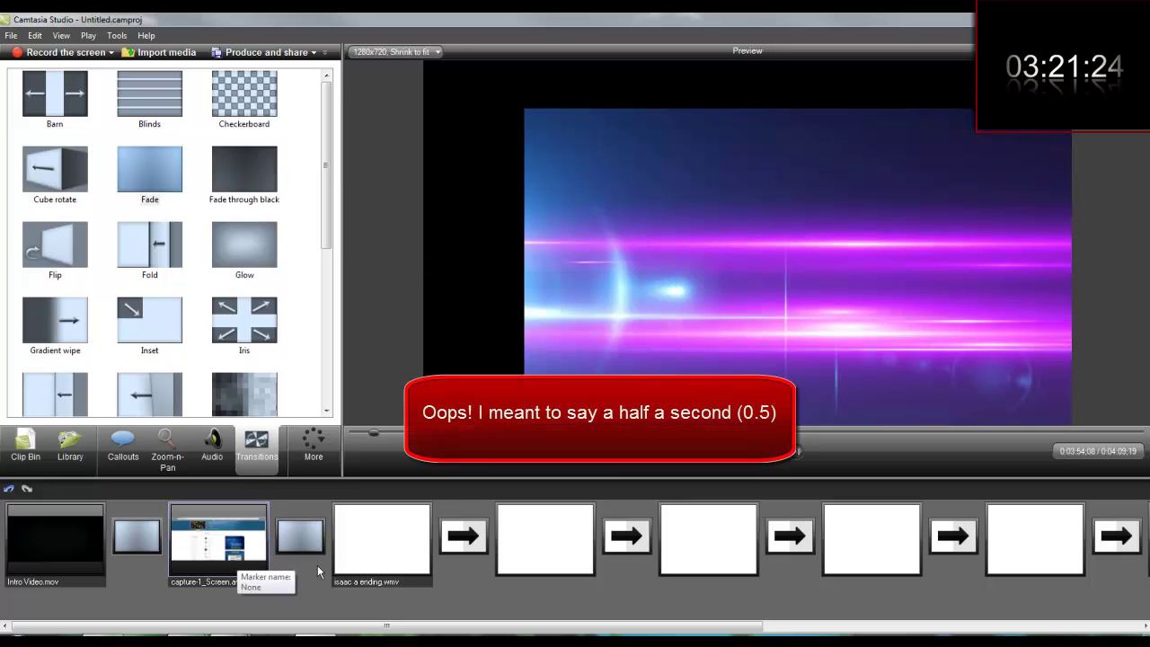
right_click(312, 533)
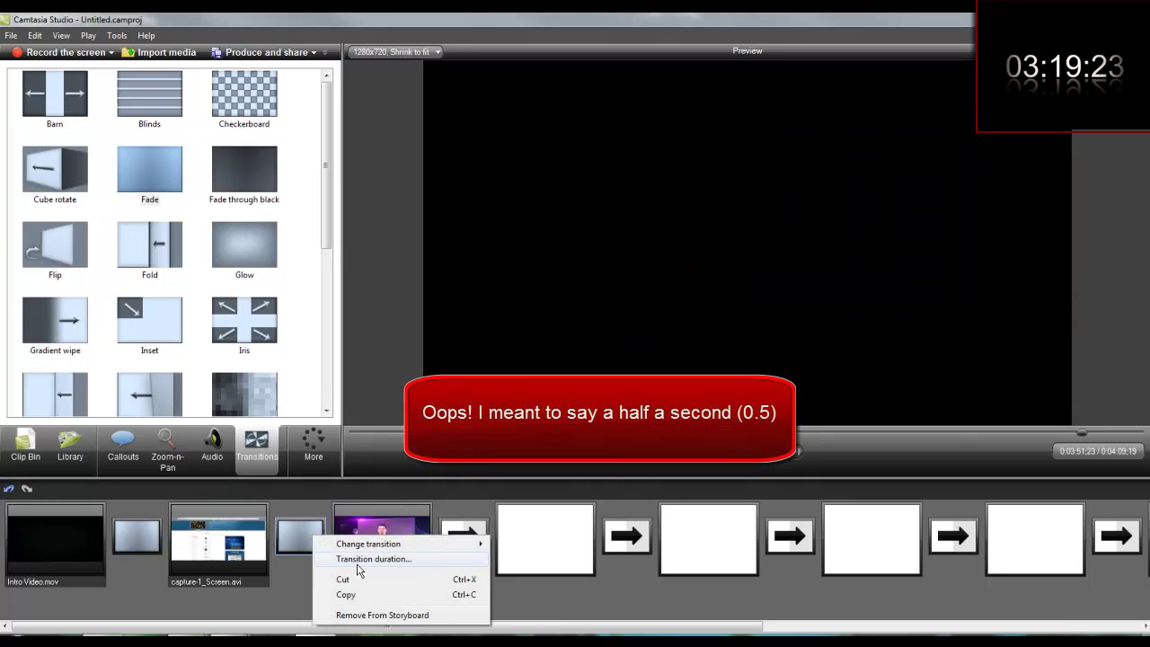
click(357, 564)
text(.5)
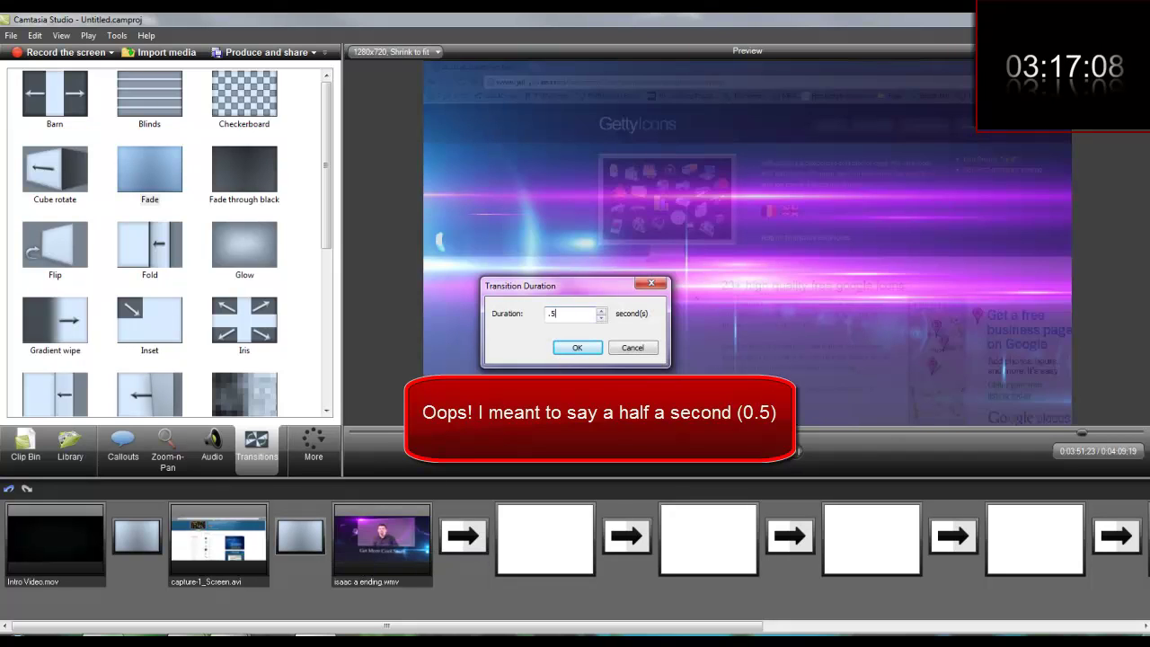
key(Return)
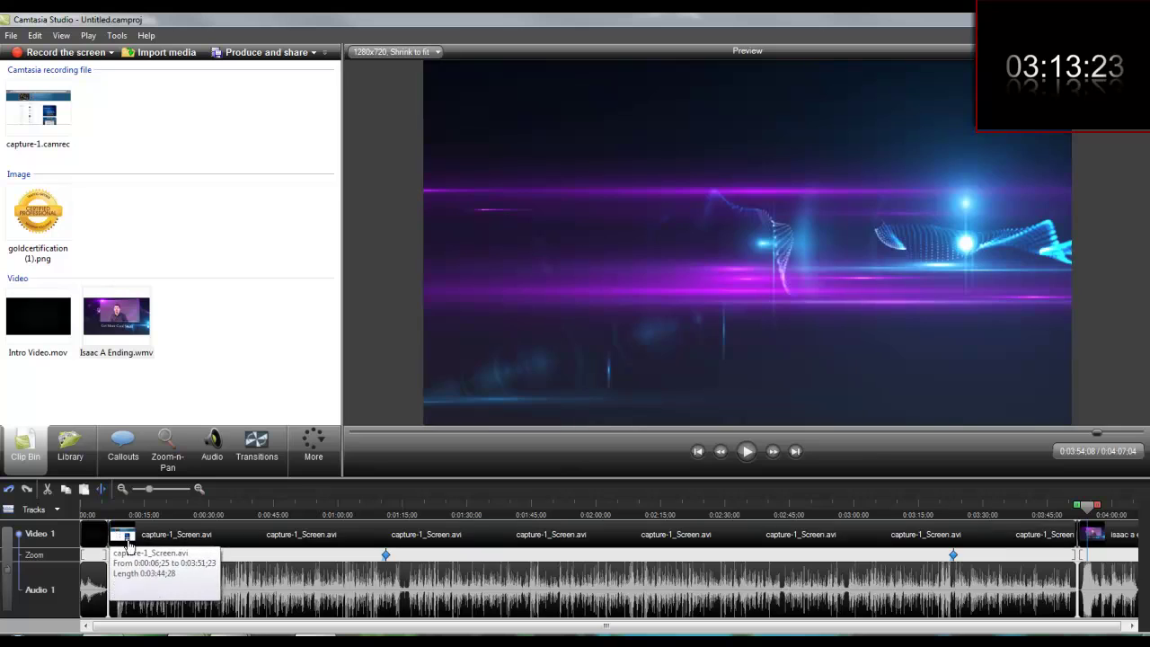
Step: Delete the later zoom-in keyframe around 3:22 of the screen capture
click(389, 510)
mouse_move(389, 510)
mouse_down()
mouse_move(381, 517)
mouse_move(389, 512)
mouse_up()
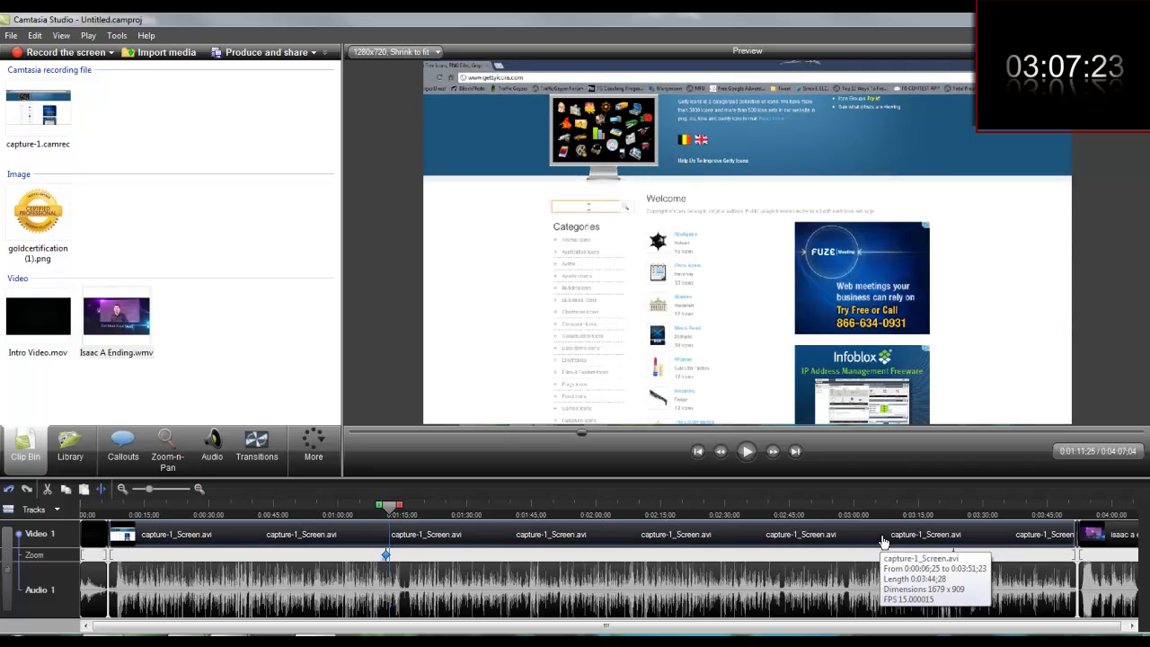
click(952, 515)
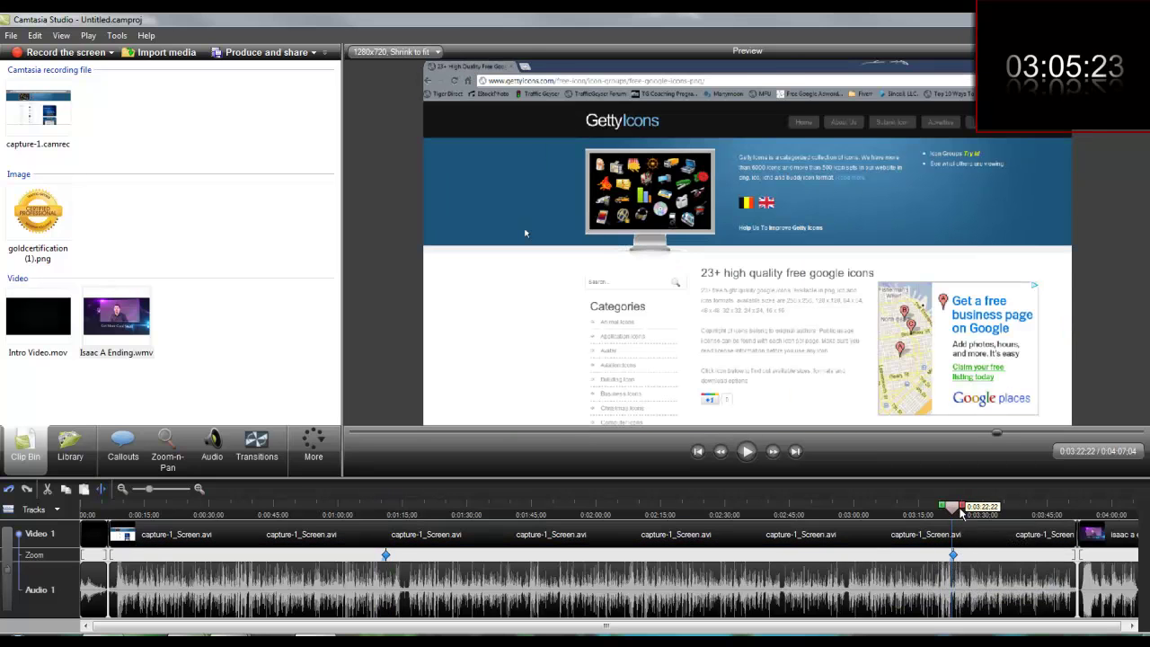
drag(960, 512, 955, 512)
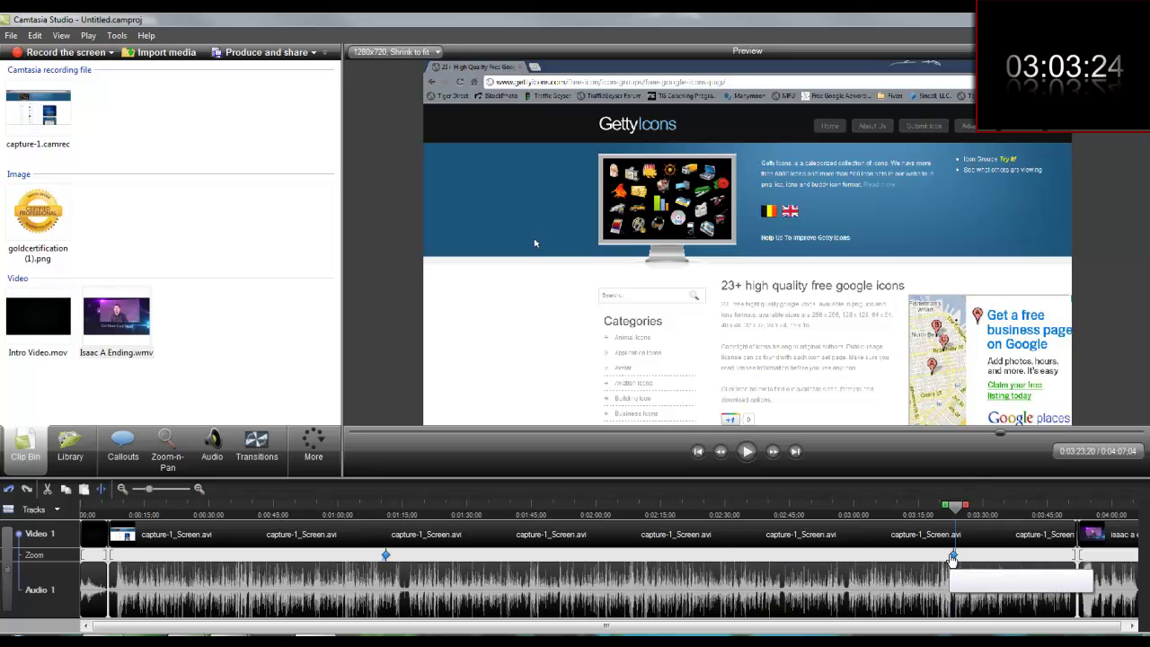
key(Delete)
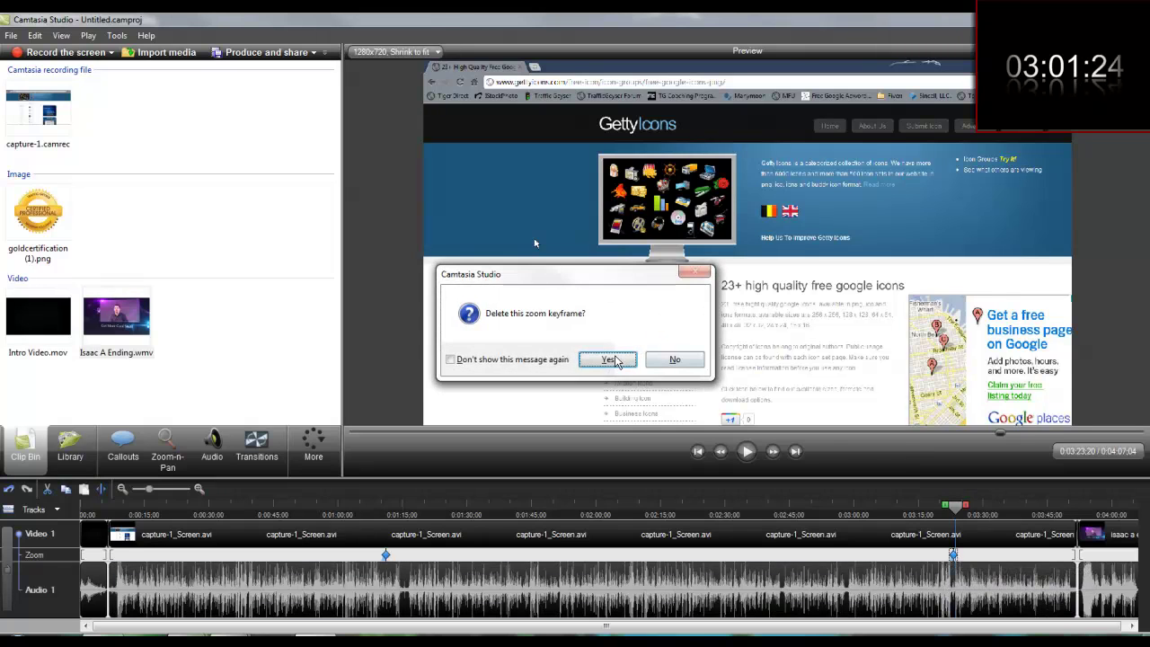
click(615, 360)
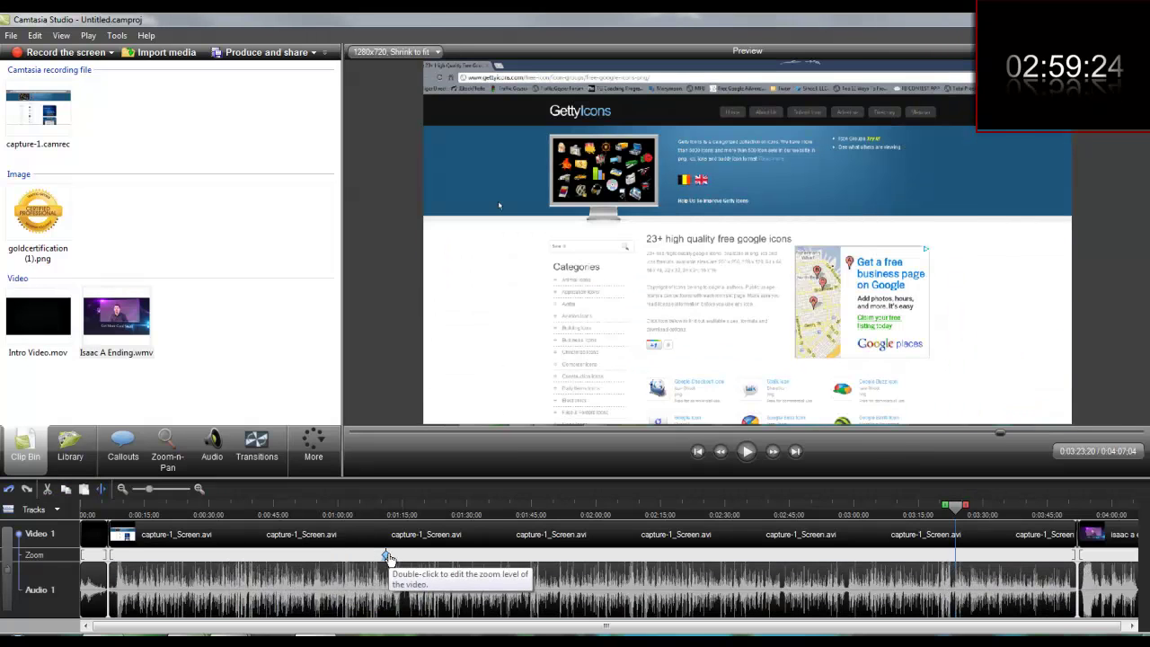
Step: Delete the earlier zoom-in keyframe near 1:15
click(386, 556)
key(Delete)
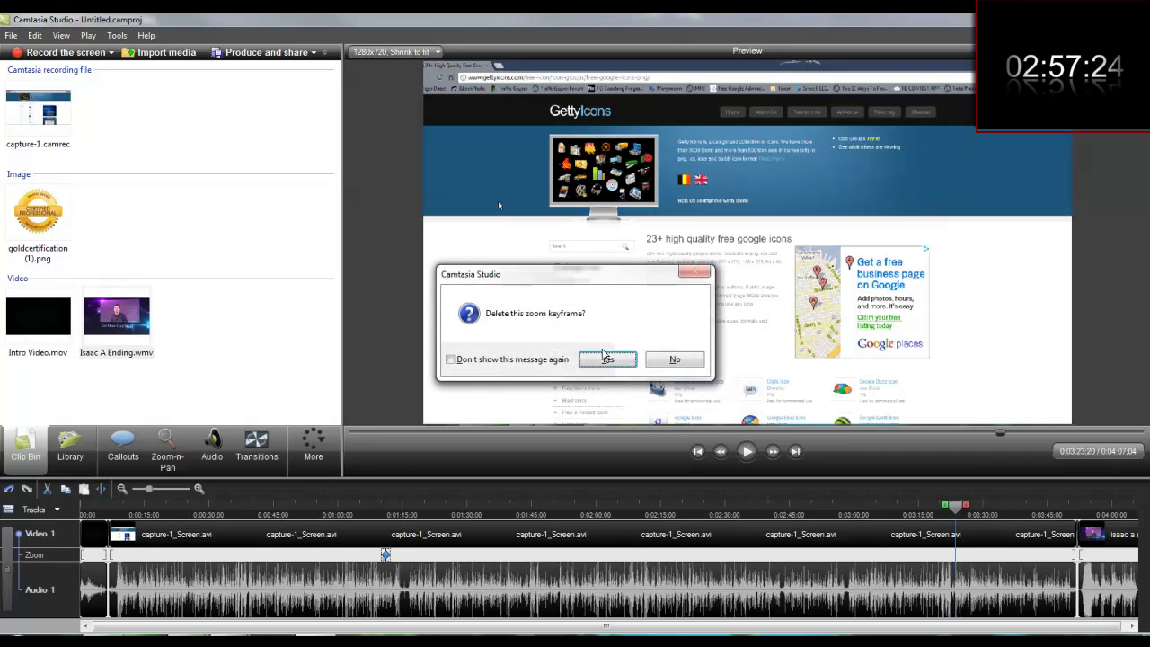
click(606, 358)
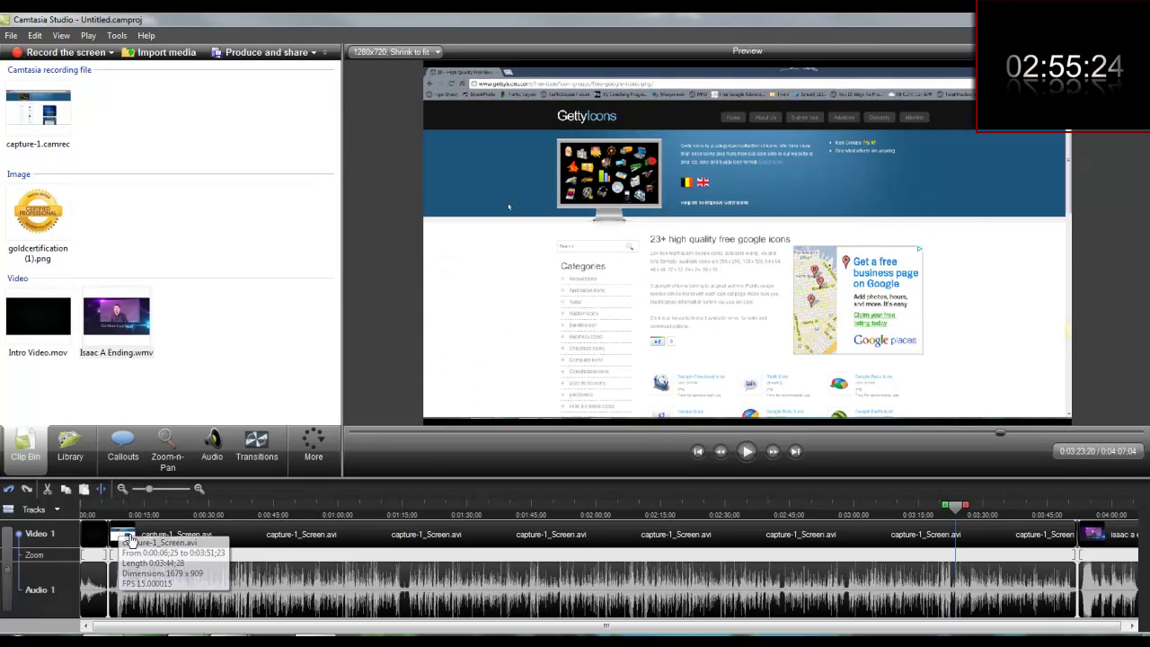
Step: Add a filled rounded-rectangle callout with dark-blue fill and white 22-point text
click(117, 514)
click(123, 442)
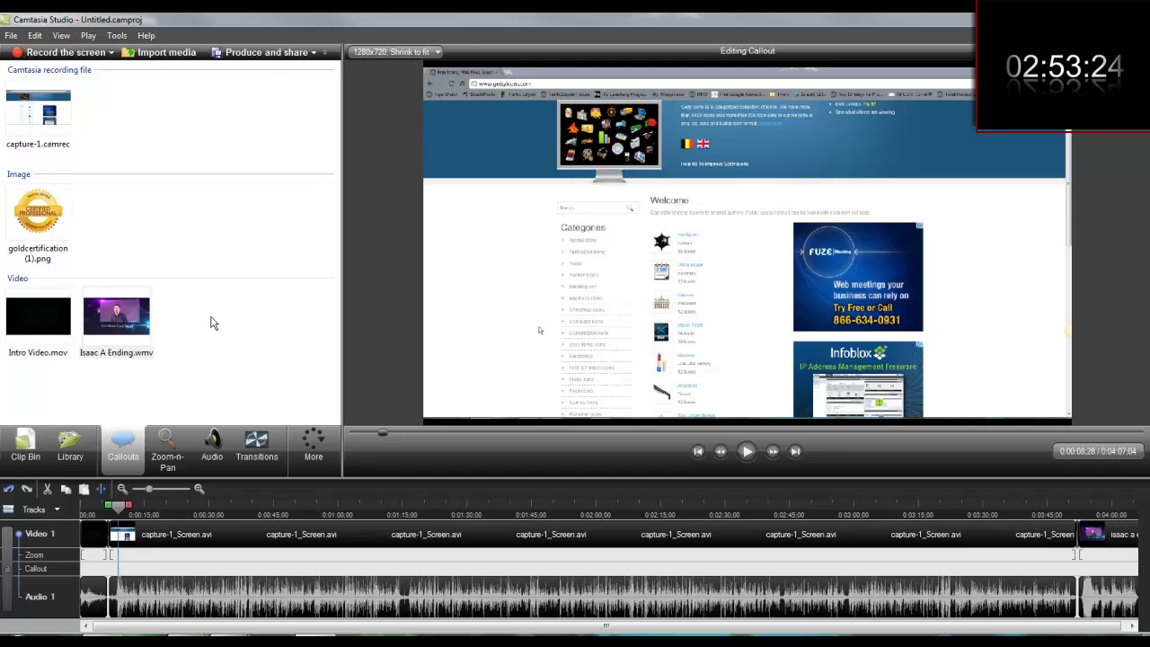
click(239, 214)
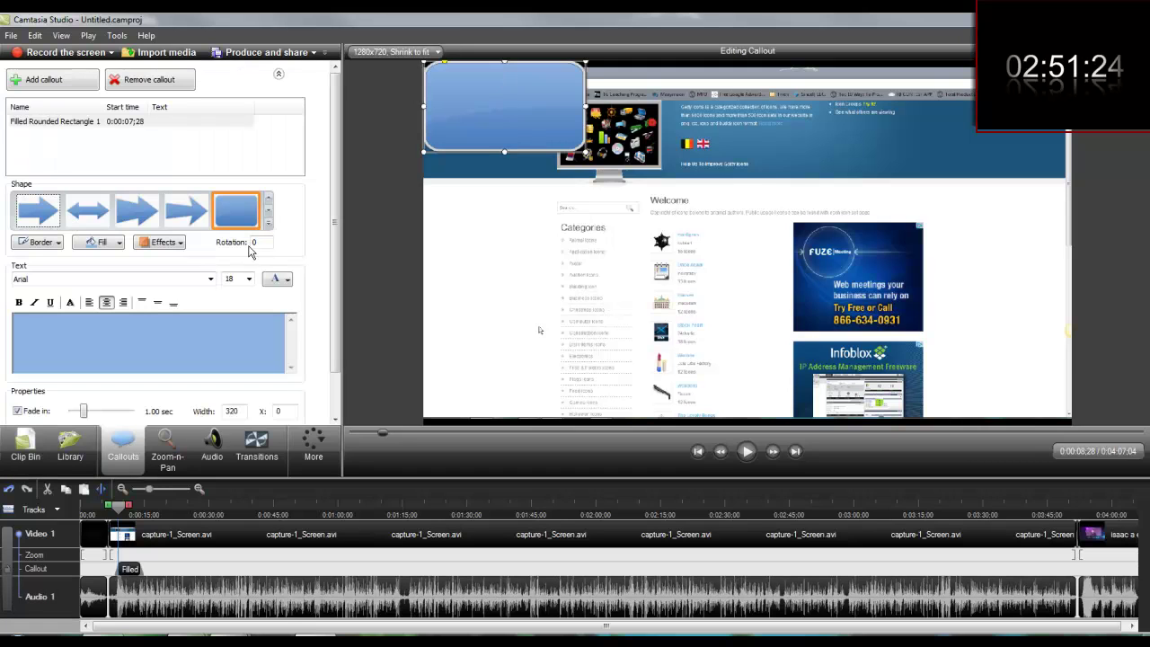
click(105, 243)
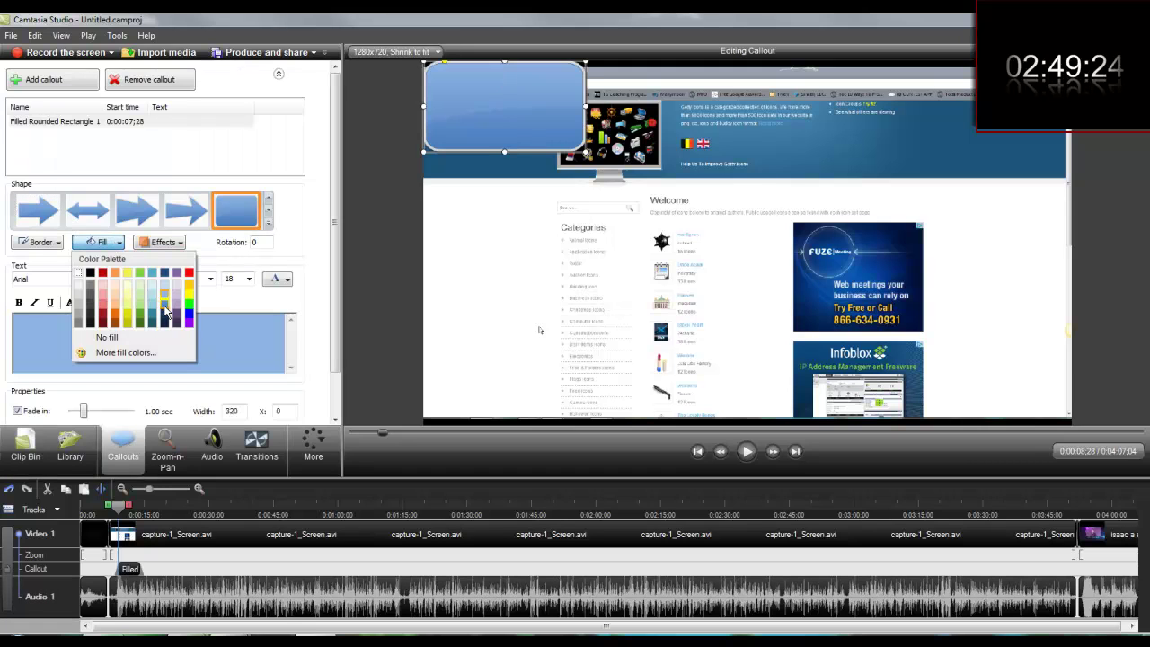
click(166, 311)
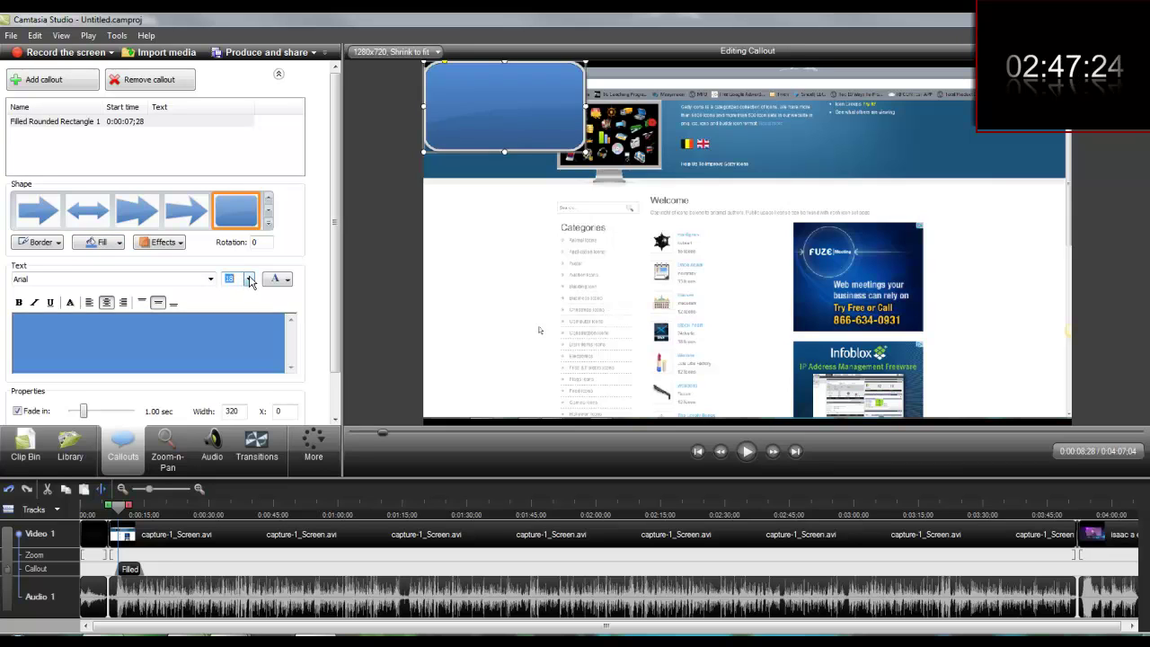
click(250, 279)
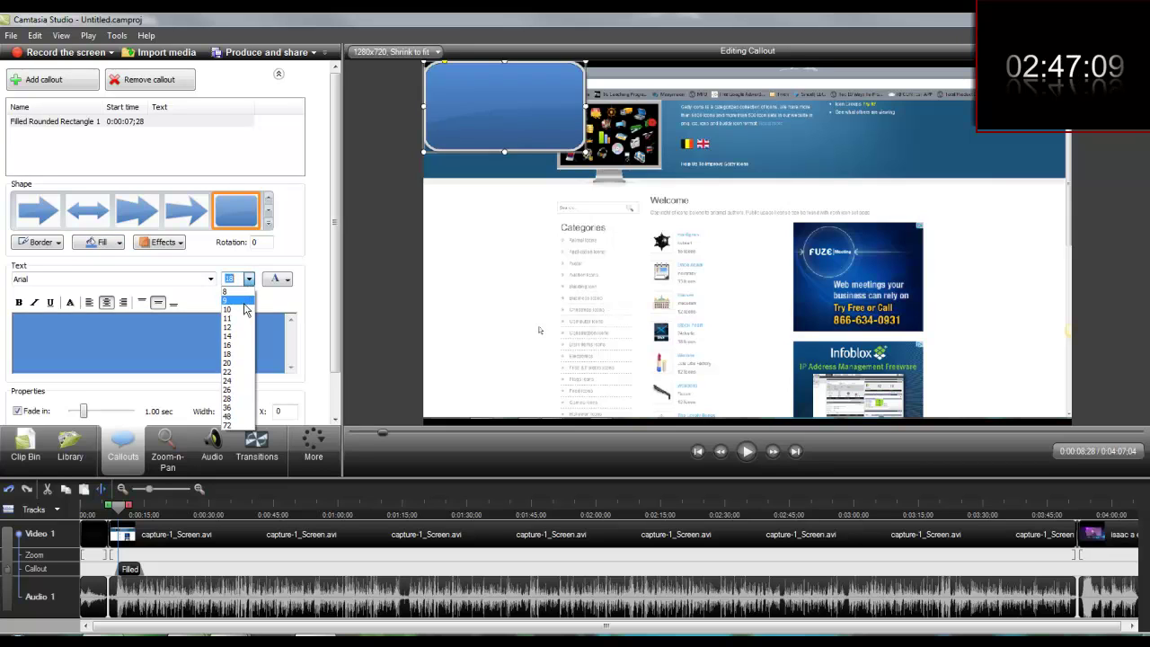
click(237, 372)
click(286, 282)
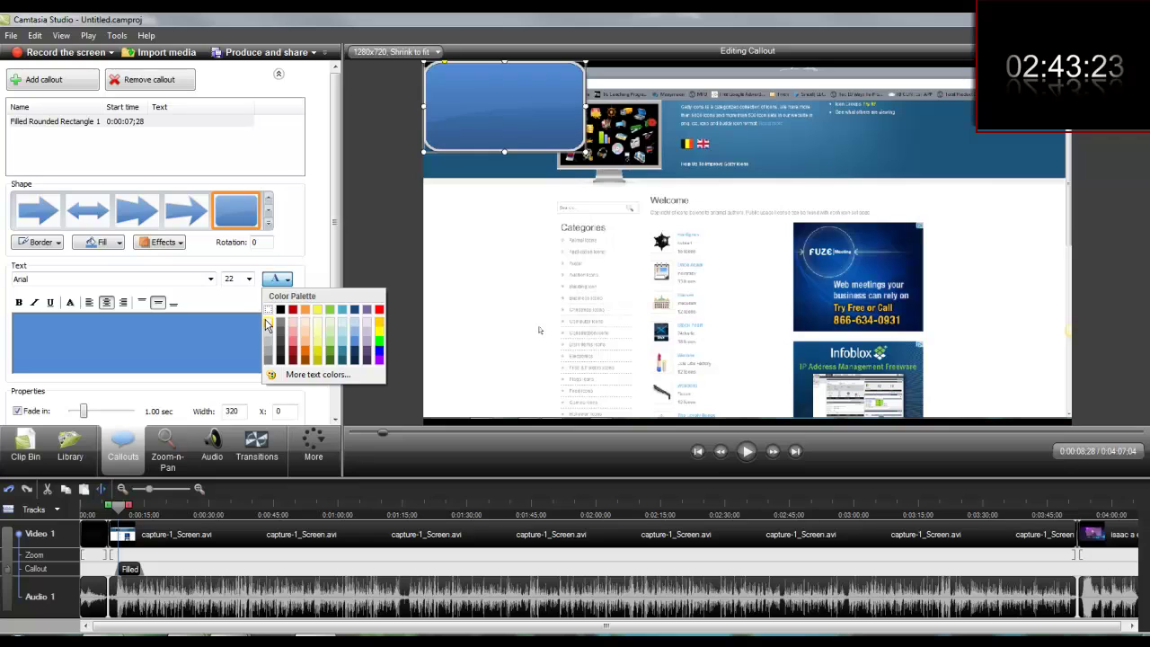
click(268, 310)
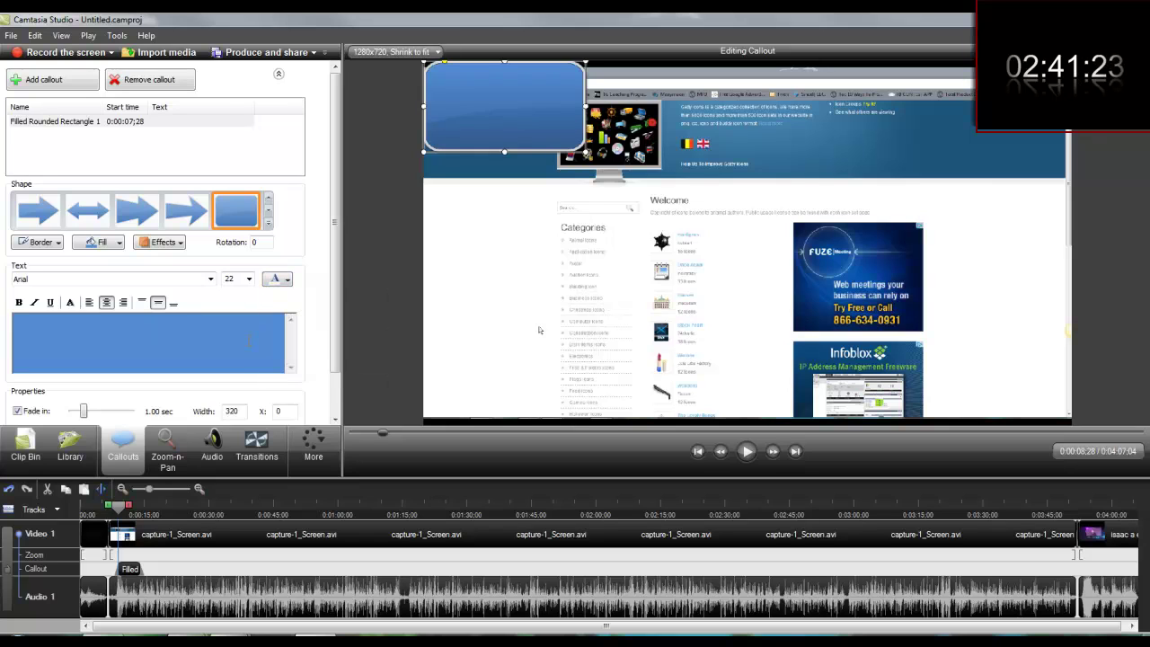
Step: Enter the presenter's name and 'Certified Traffic Geyser Professional' in the callout
text(c W)
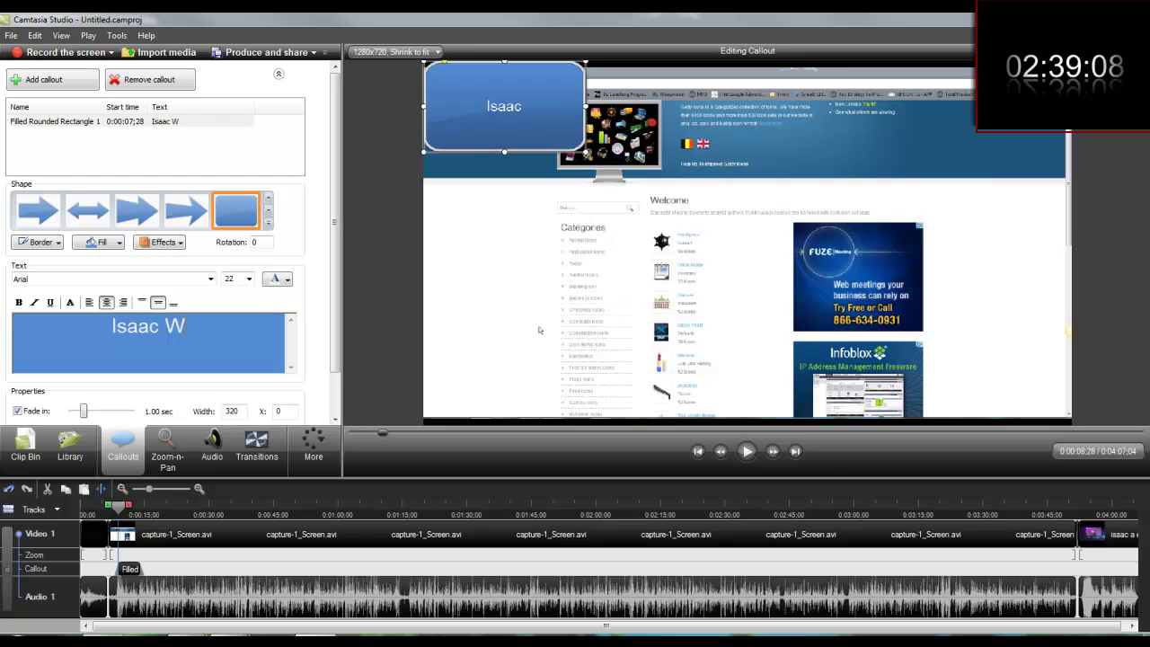
key(BackSpace)
text(A Wardell Traffic G)
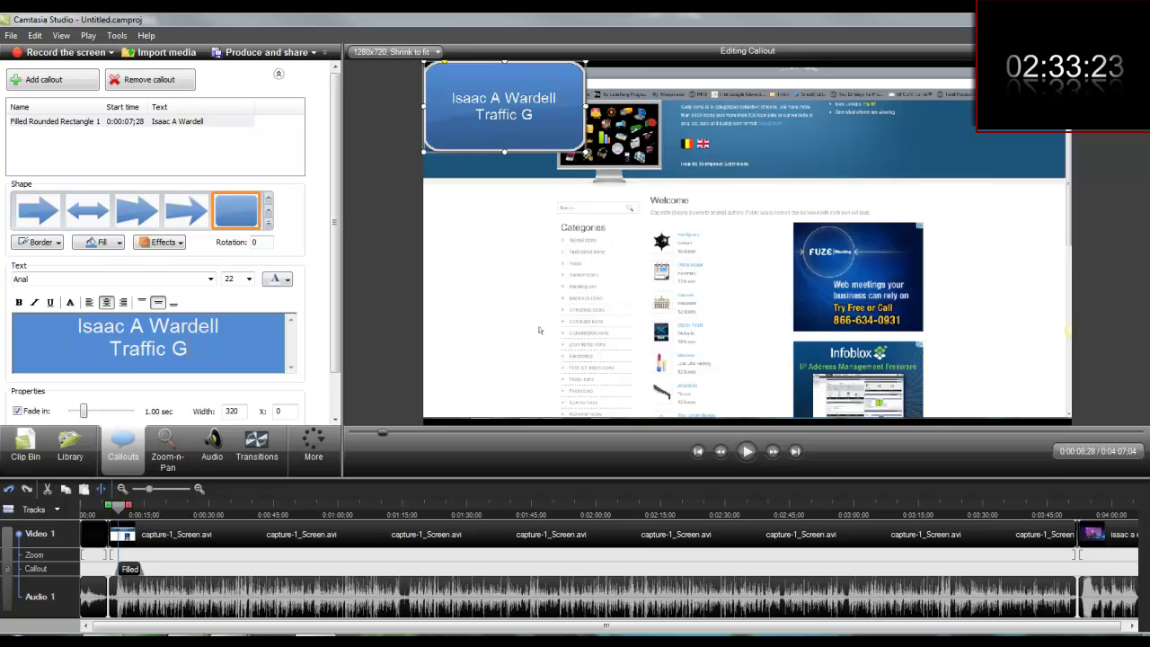
text(ey)
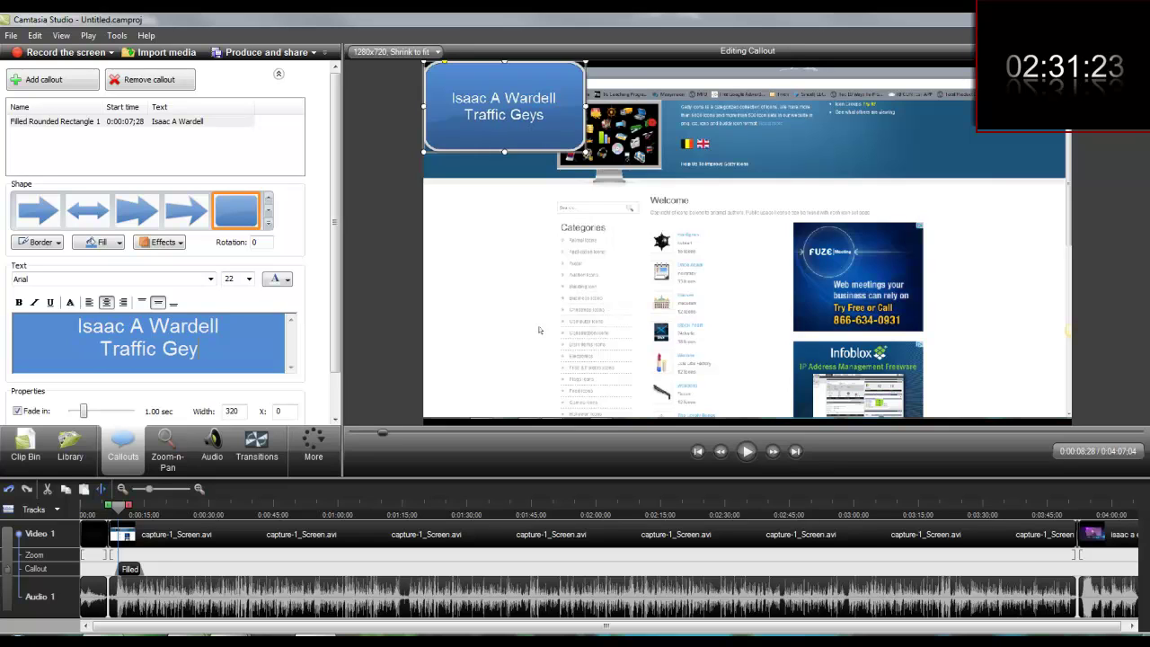
key(BackSpace)
key(BackSpace)
key(BackSpace)
key(BackSpace)
key(BackSpace)
key(BackSpace)
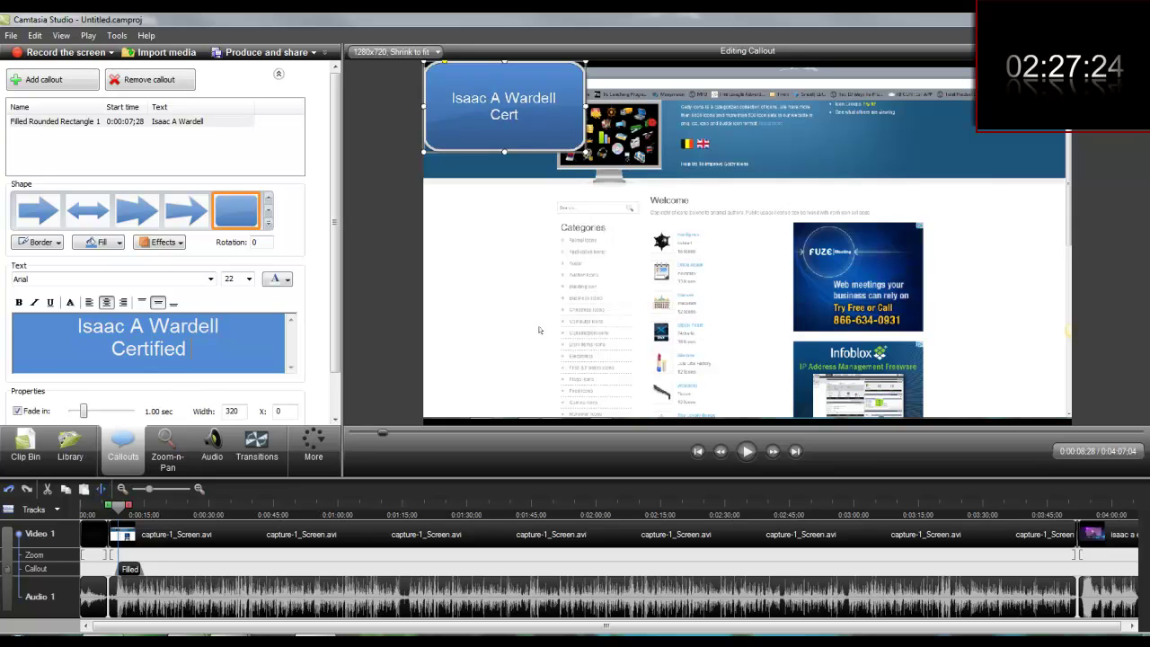
text(Traffic Geyser)
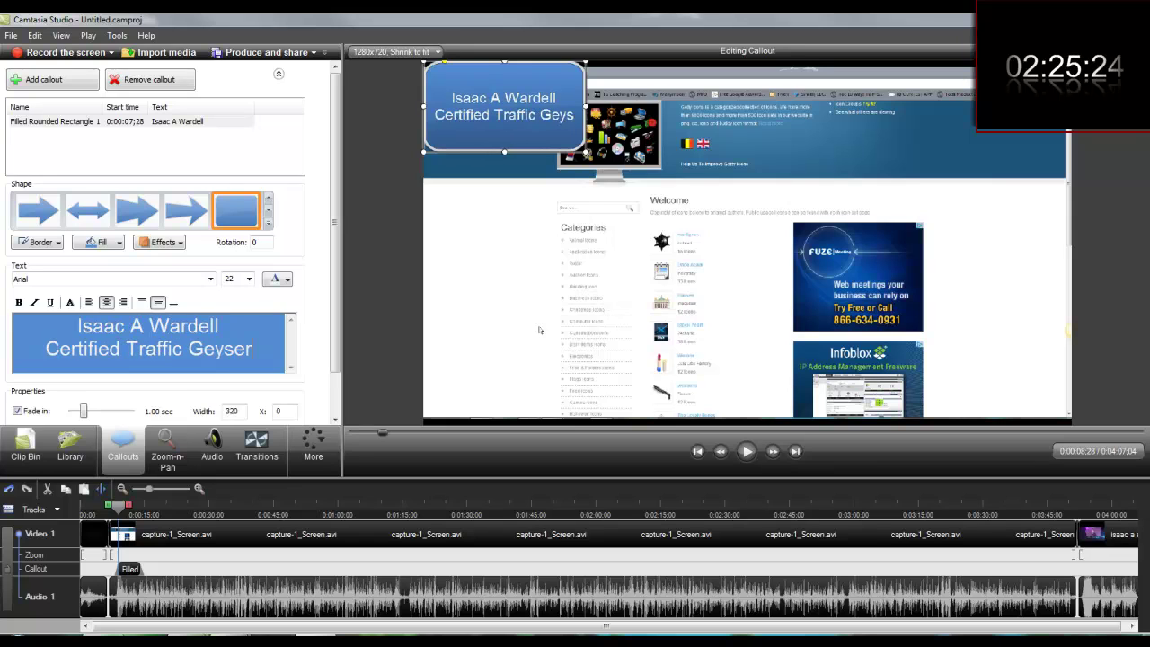
text( Professio)
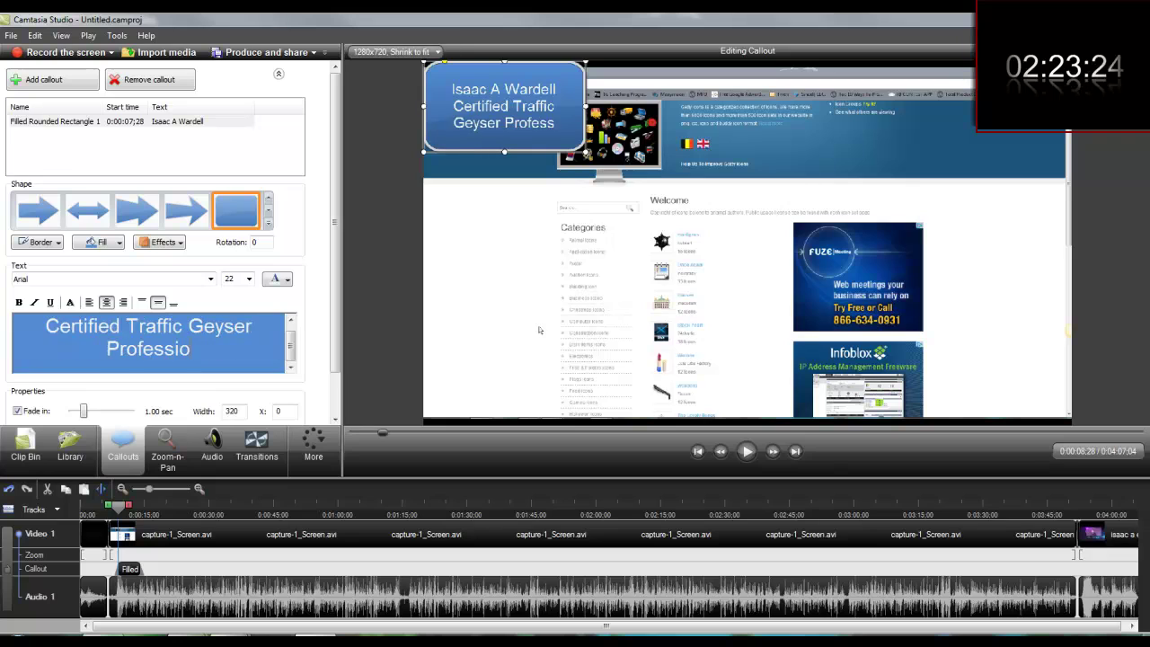
text(nal)
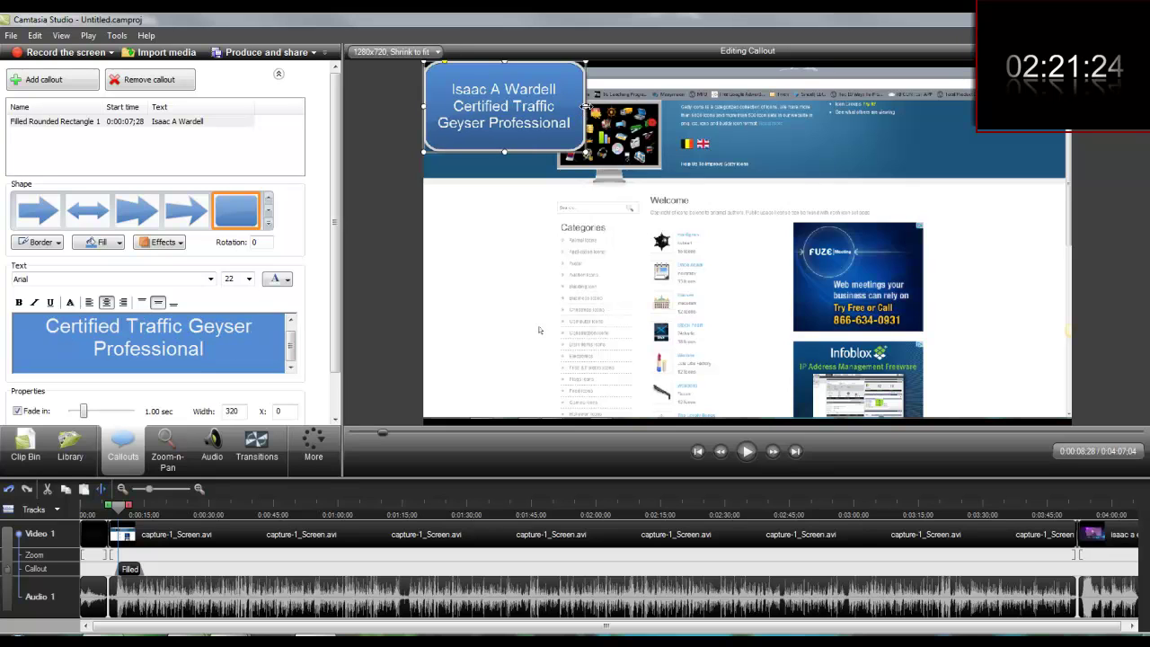
Step: Widen the name callout to 550, right-align its text, and move it lower-left
drag(585, 106, 703, 103)
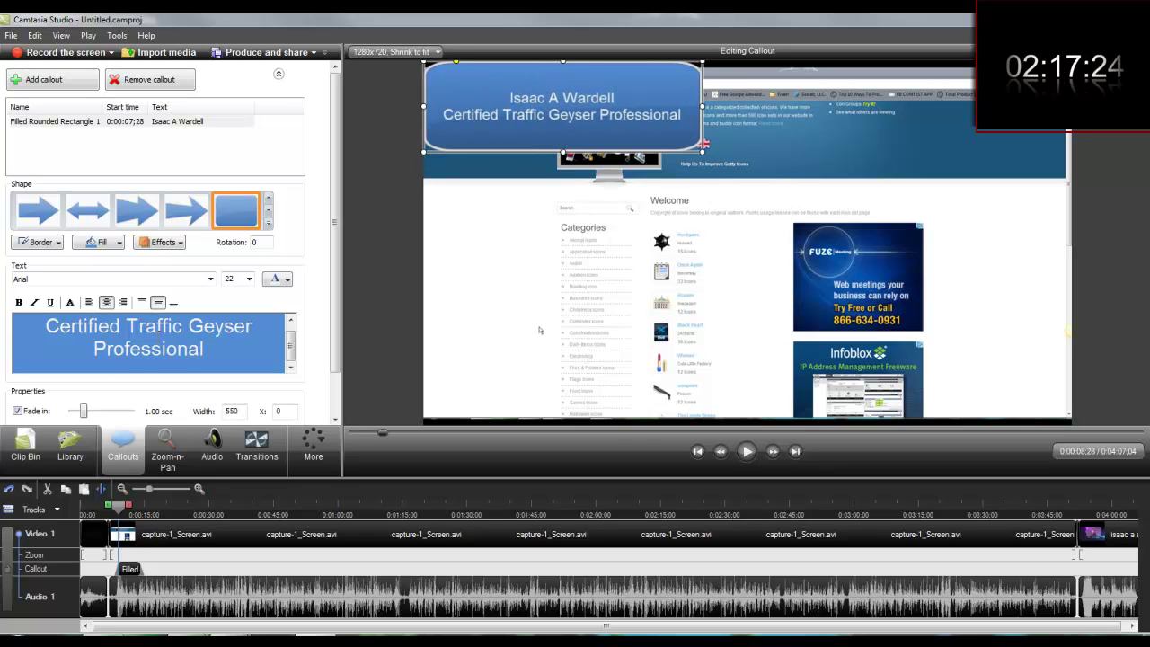
click(123, 302)
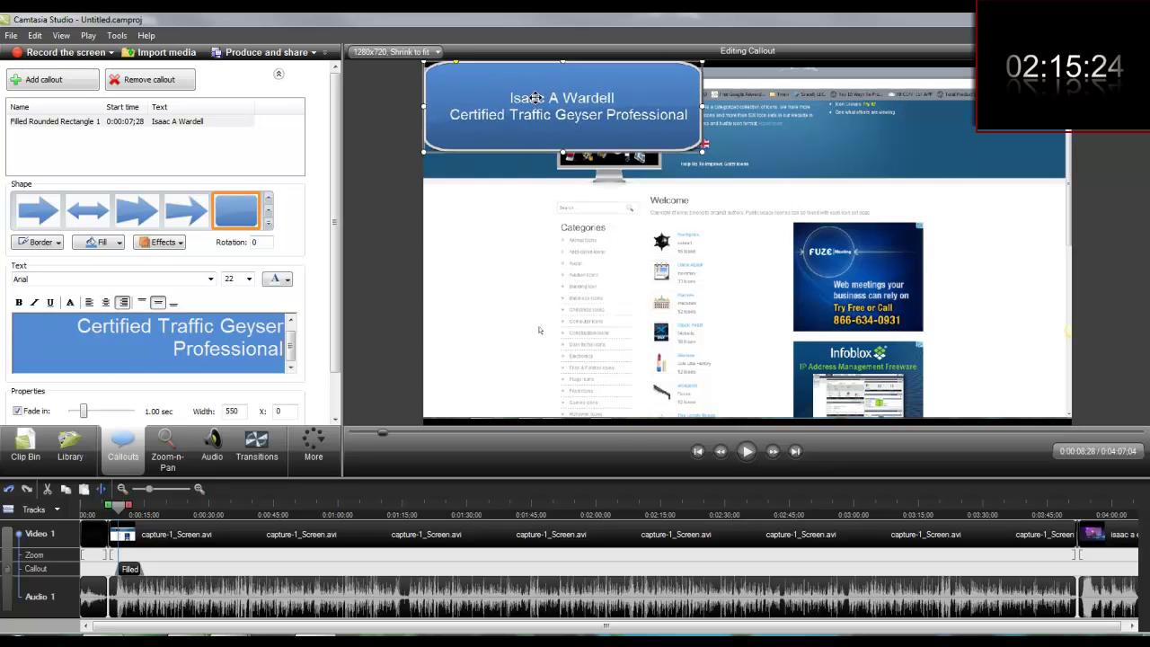
drag(535, 98, 549, 274)
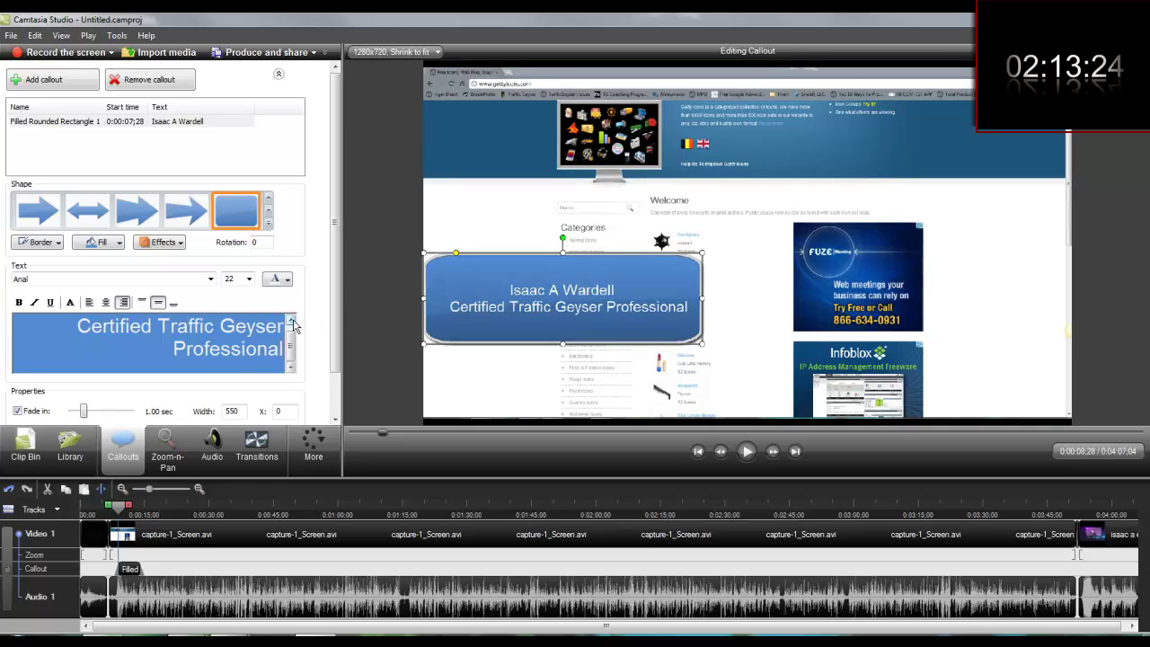
click(290, 320)
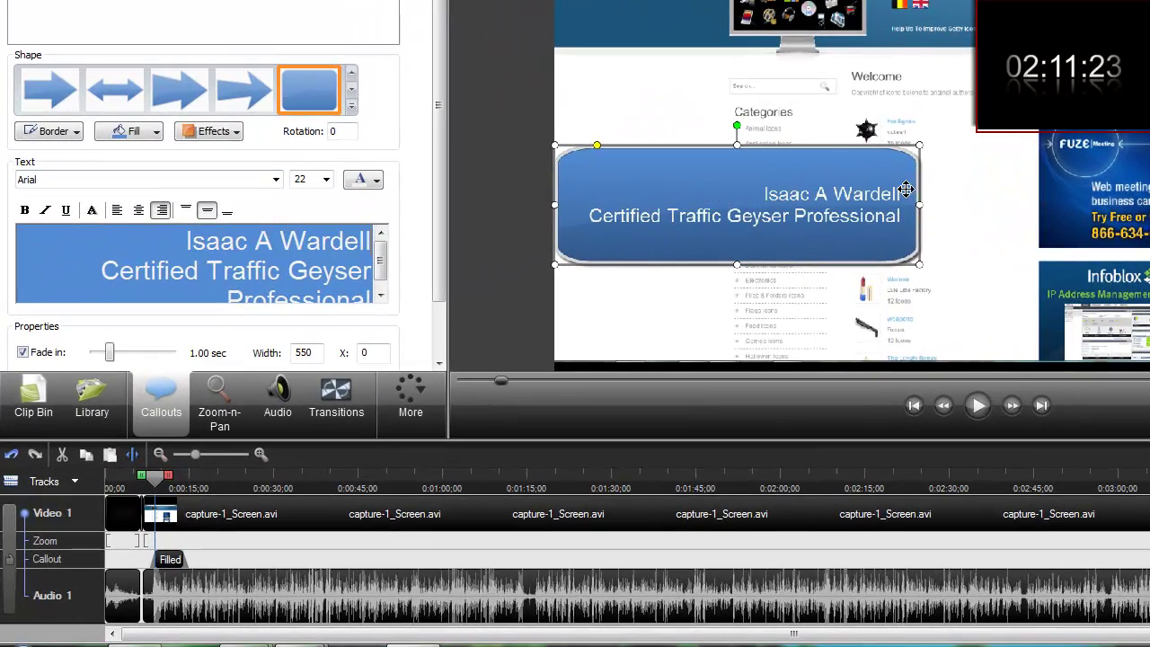
drag(772, 182, 788, 235)
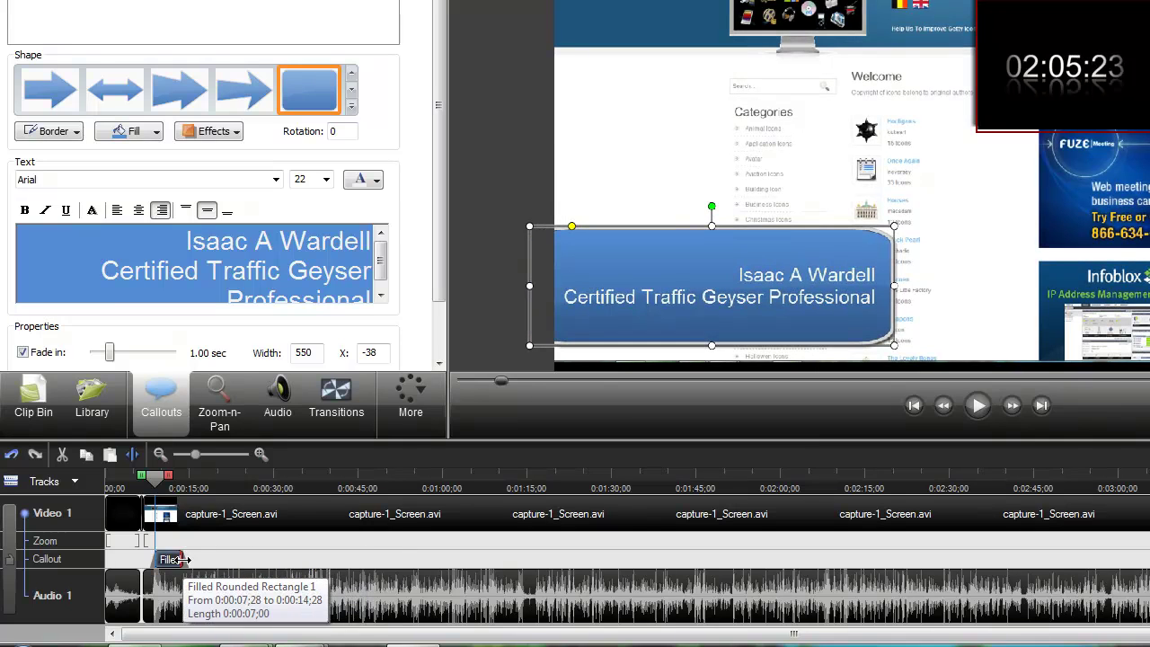
Step: Adjust the callout's on-screen duration and move the playhead to about 0:00:13
drag(183, 559, 191, 564)
click(167, 516)
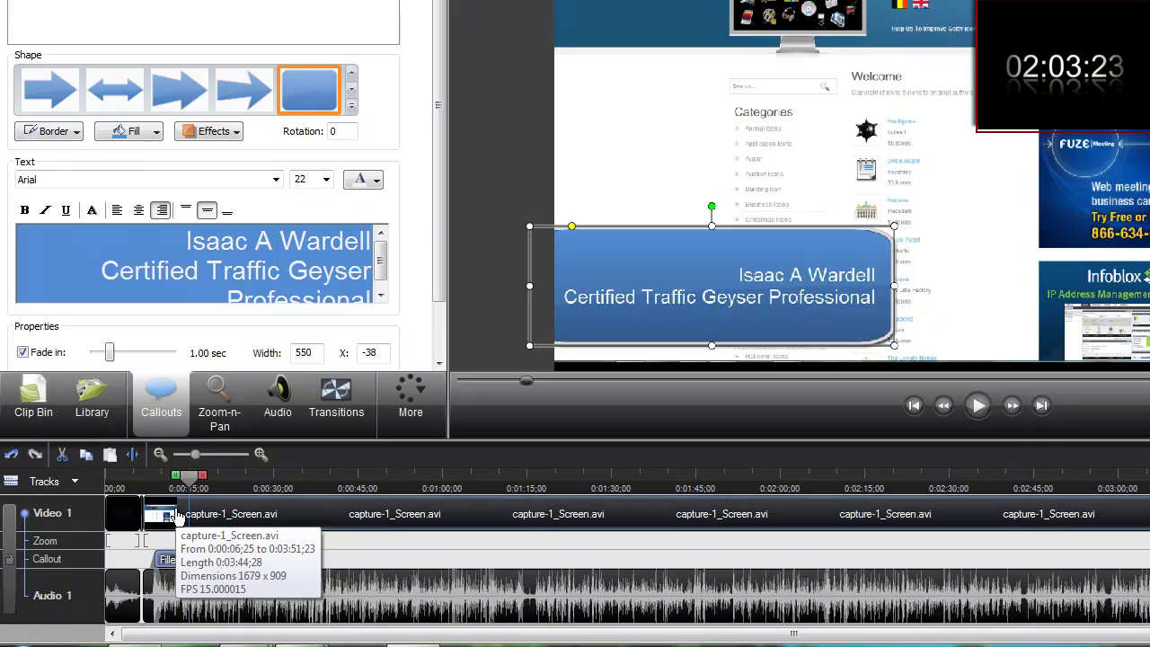
click(177, 487)
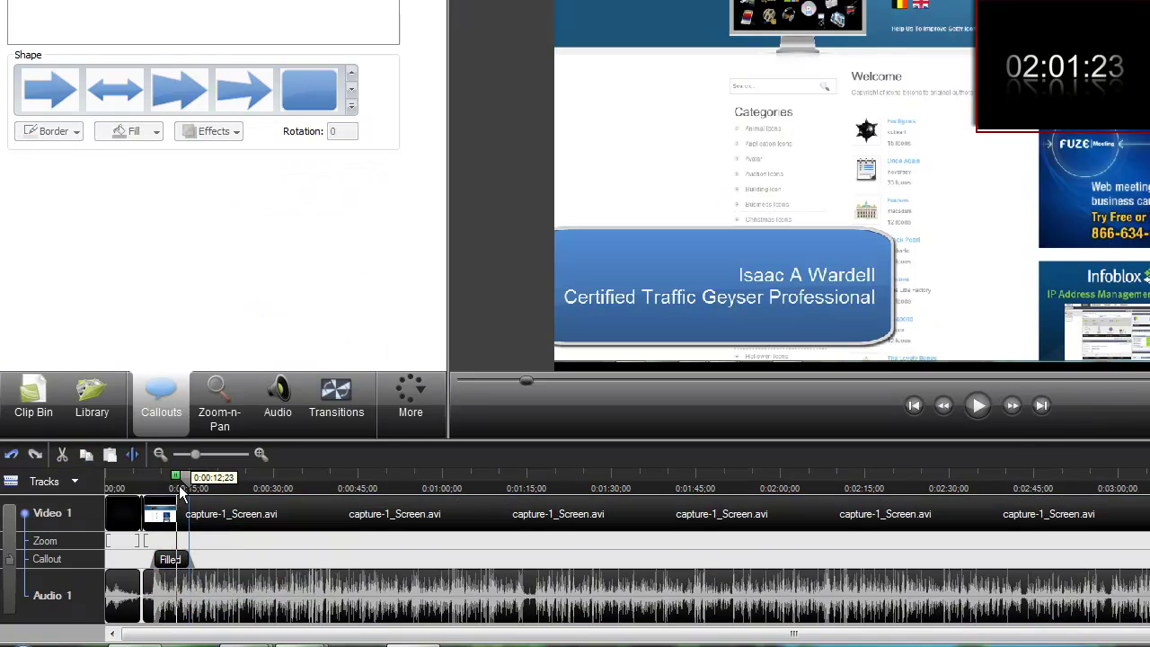
click(36, 405)
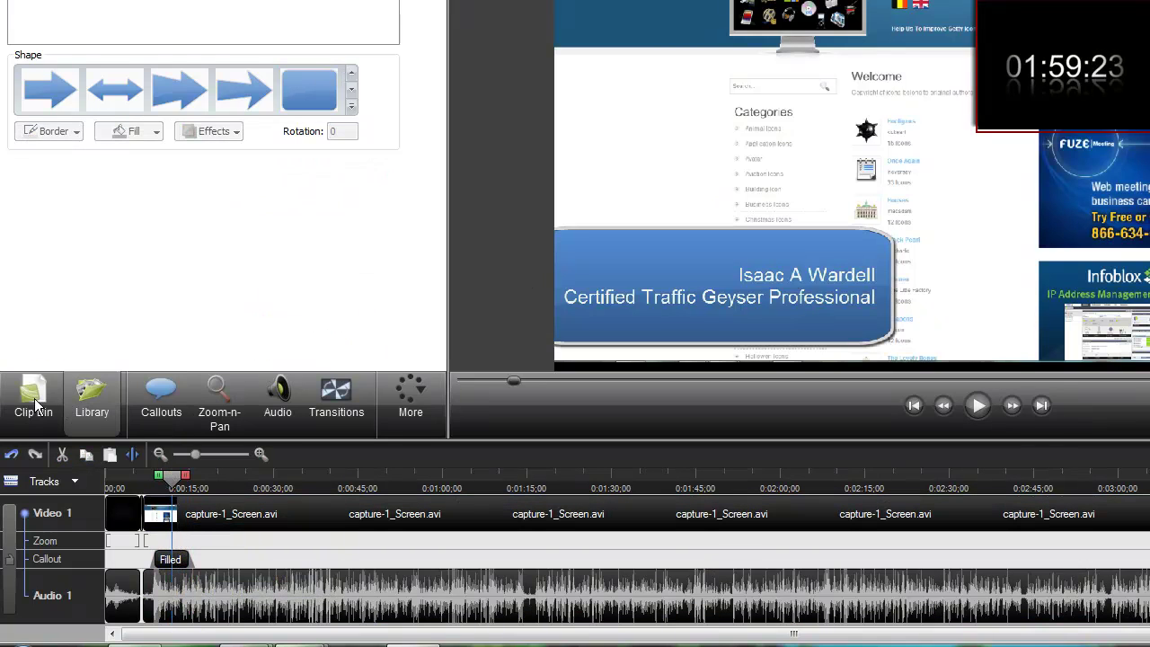
Step: Put the gold certification badge on the timeline, starting with the title and ending slightly later
drag(63, 95, 173, 560)
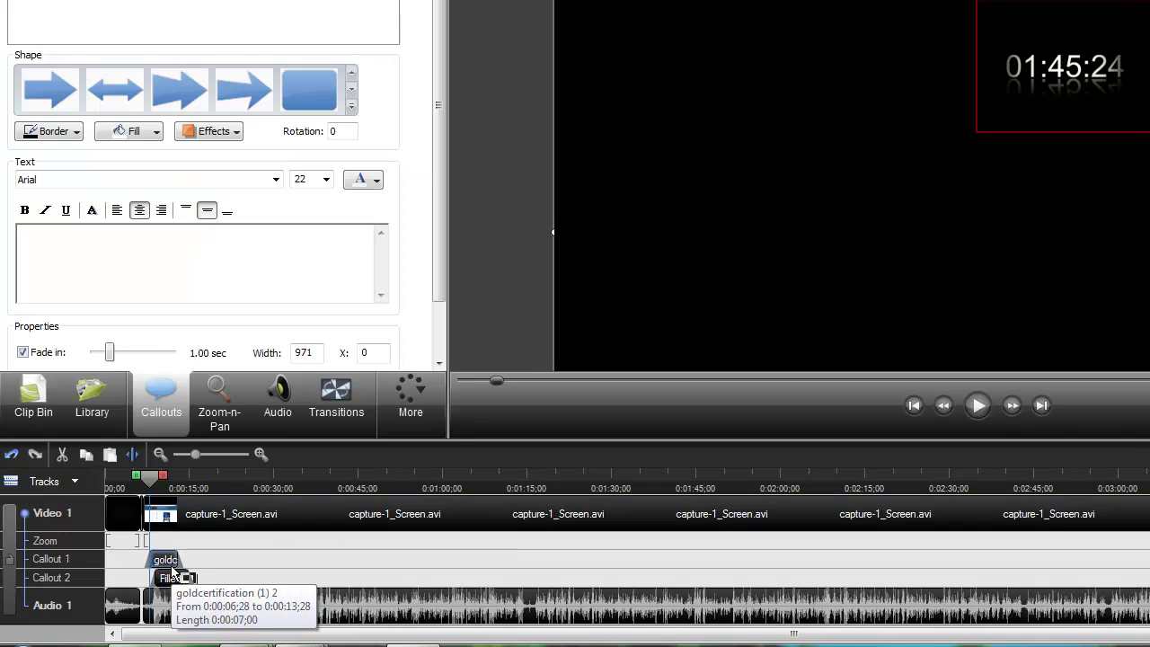
drag(172, 568, 179, 565)
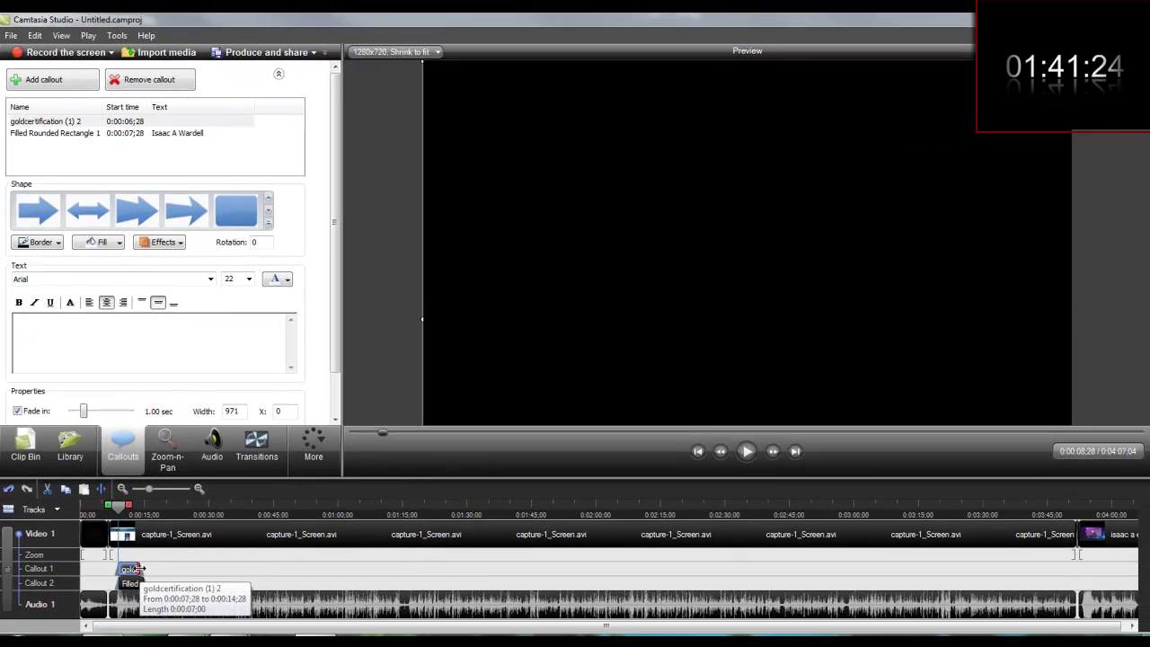
drag(143, 573, 144, 569)
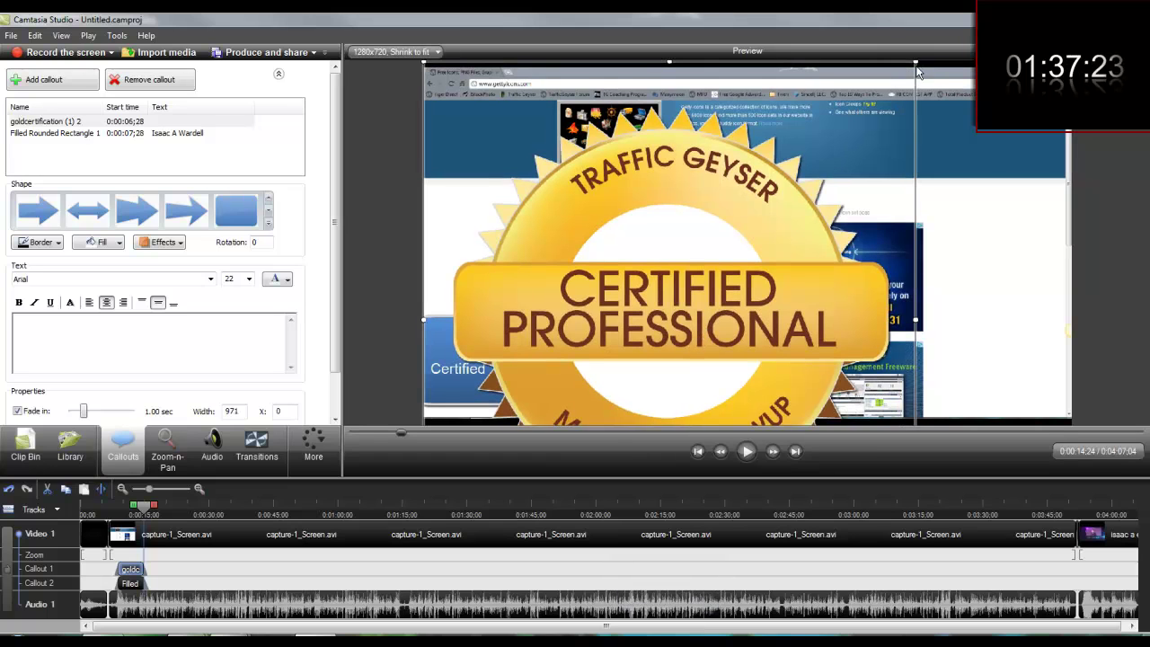
Step: Shrink the badge to 281 wide at x 30, just above the name callout
drag(839, 127, 502, 224)
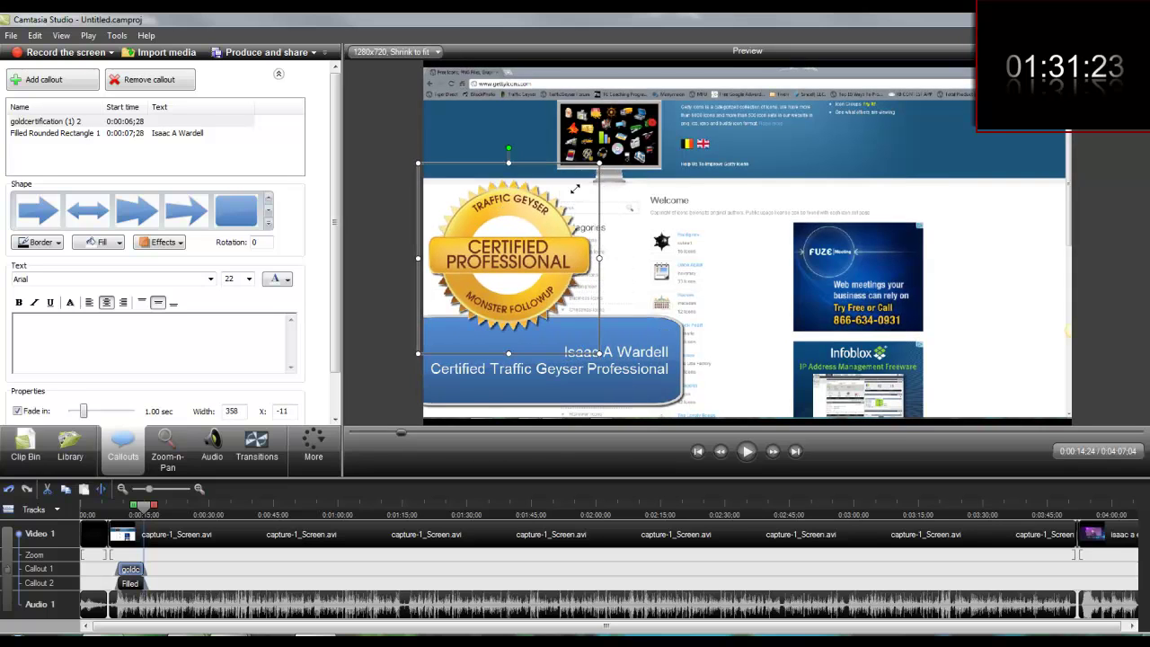
drag(576, 188, 548, 209)
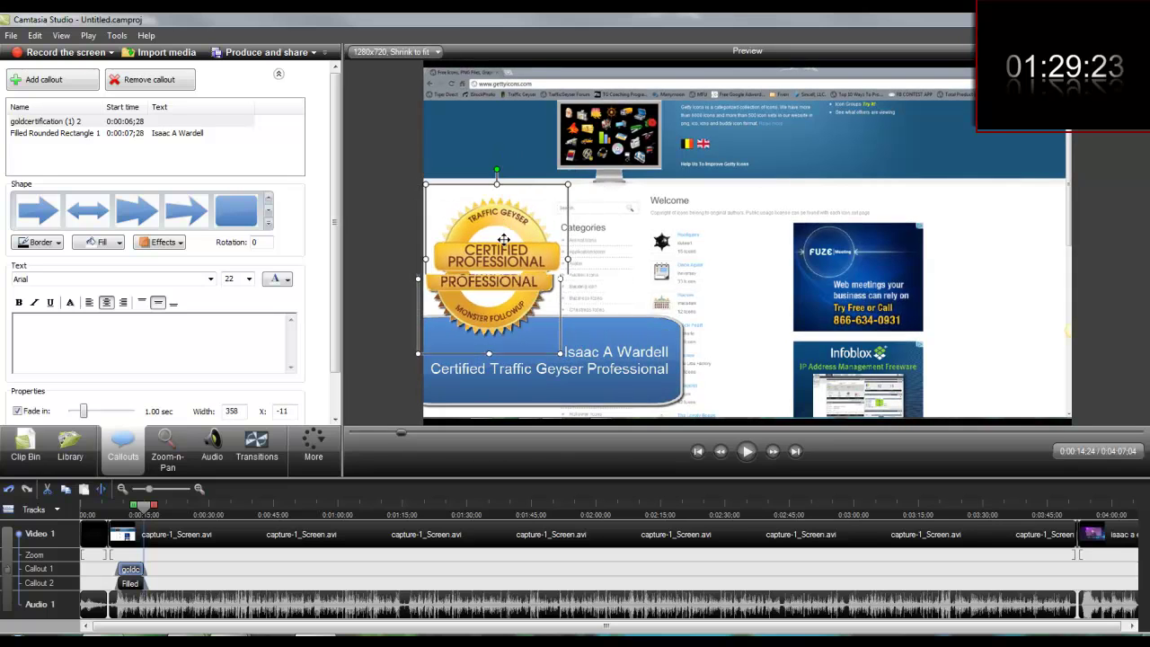
drag(504, 239, 519, 228)
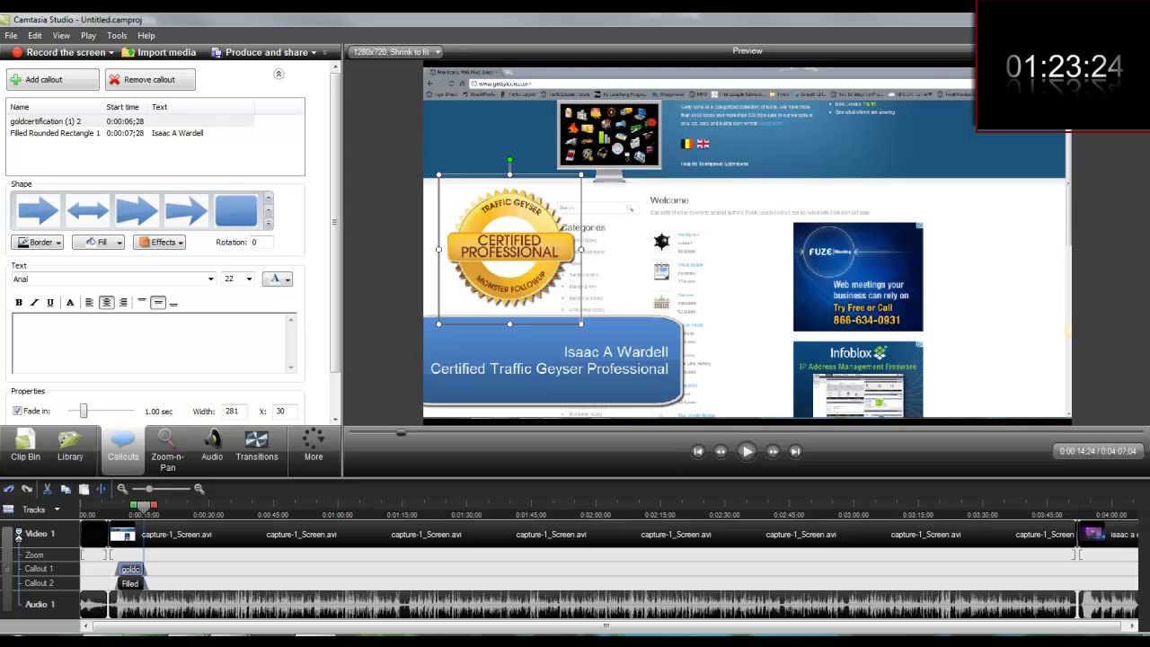
Step: Unlink audio from video and trim the screen capture's end to about 3:28
click(18, 534)
click(614, 360)
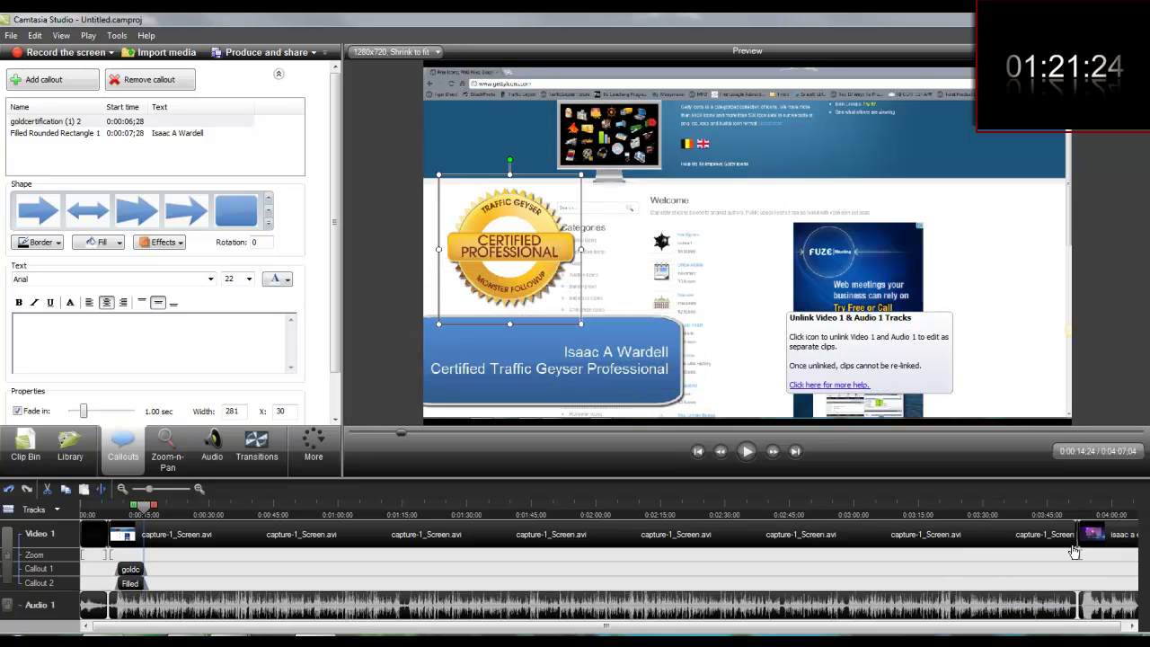
drag(1076, 539, 1004, 565)
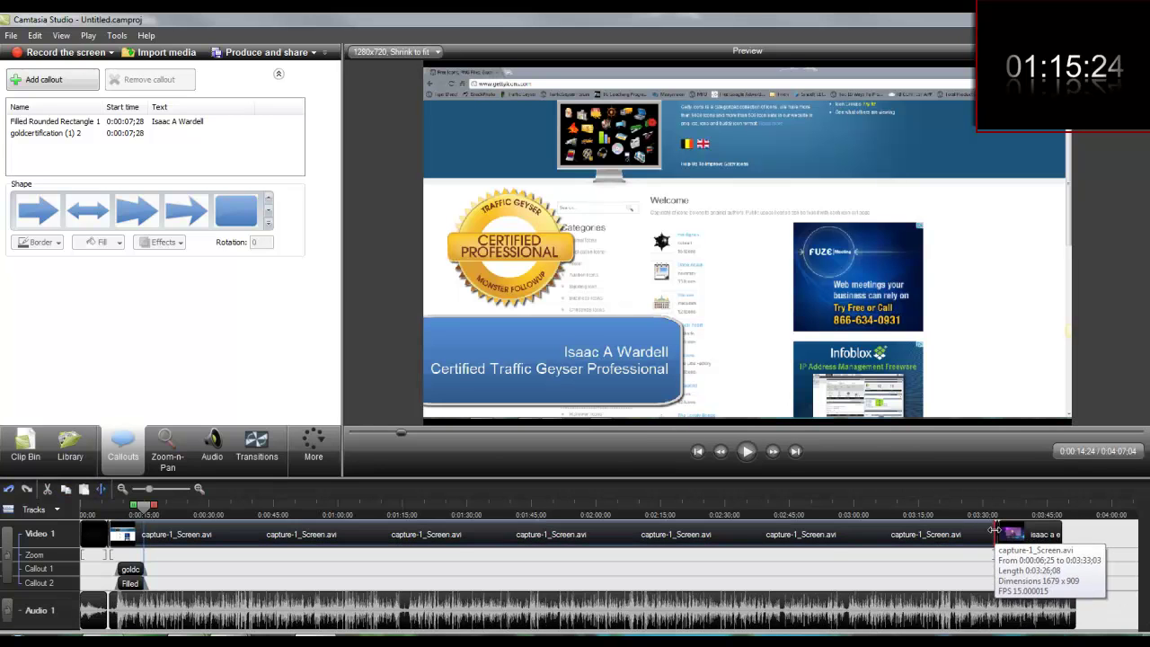
drag(1000, 543, 1027, 537)
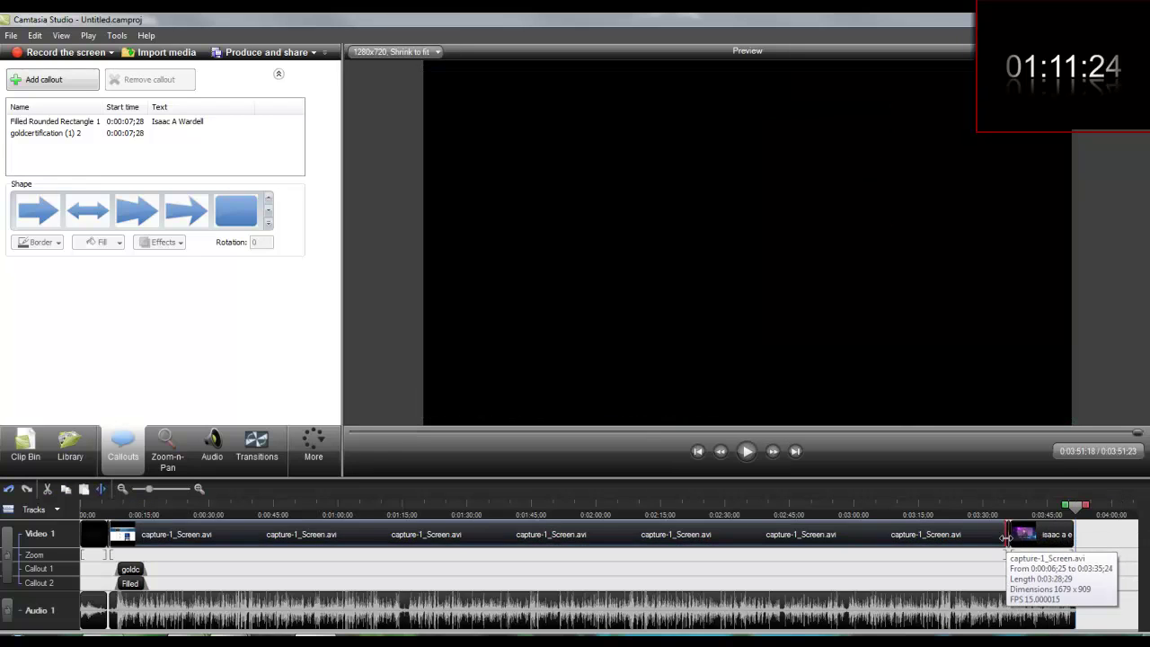
click(1017, 540)
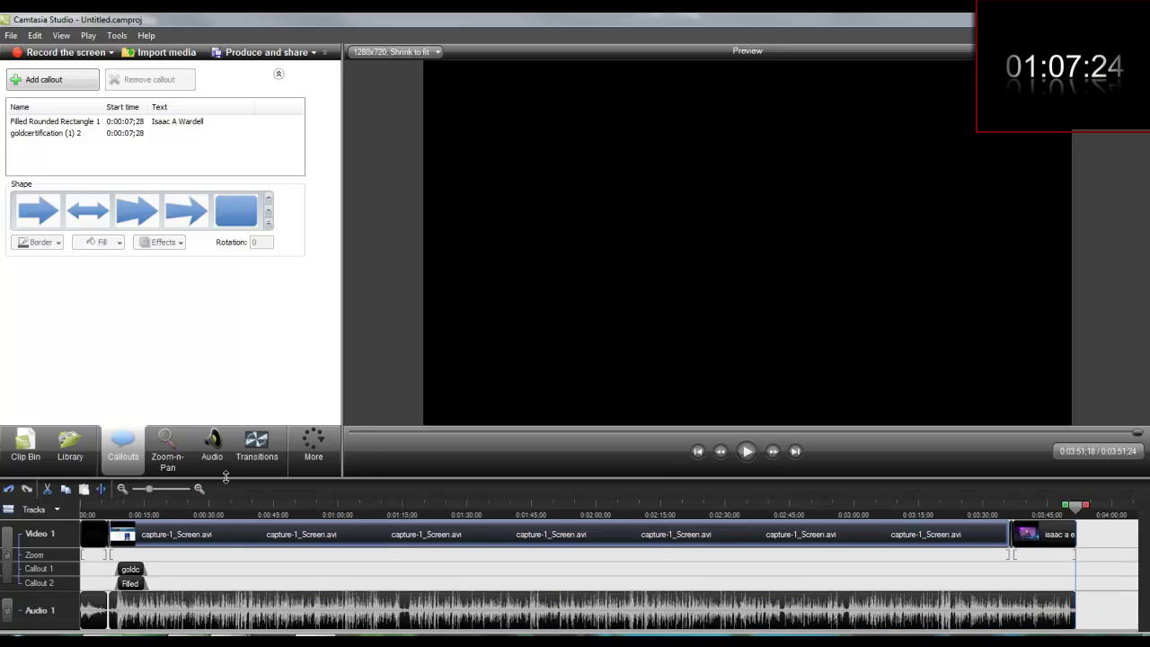
Step: Enable noise removal in the audio settings
click(256, 445)
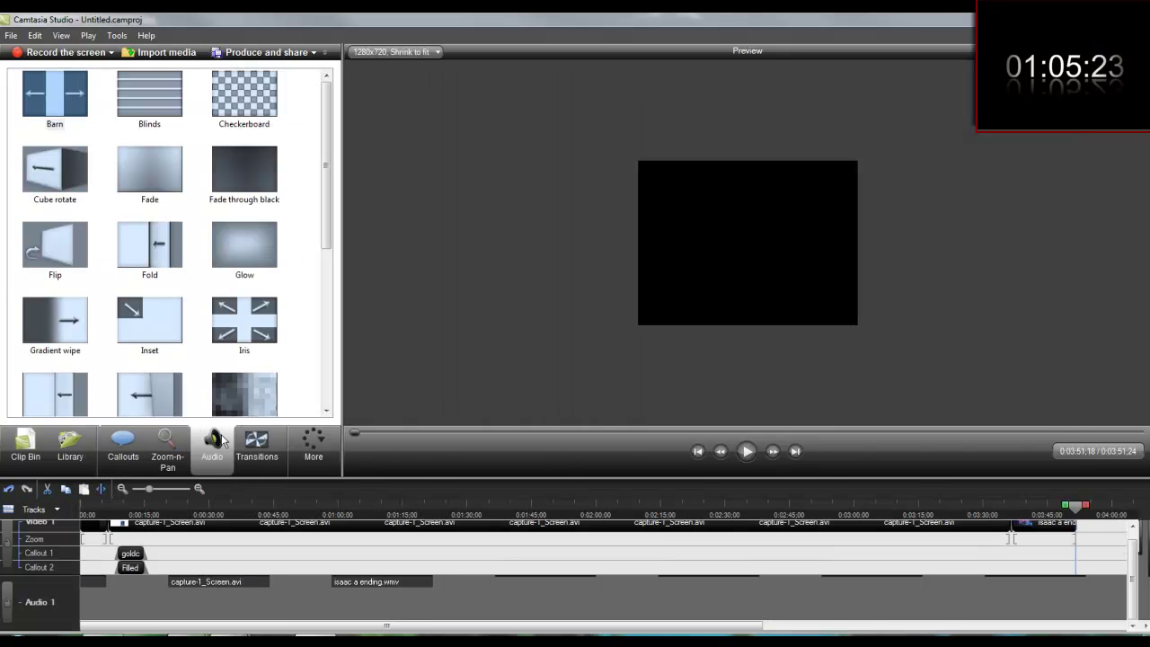
click(220, 442)
click(29, 127)
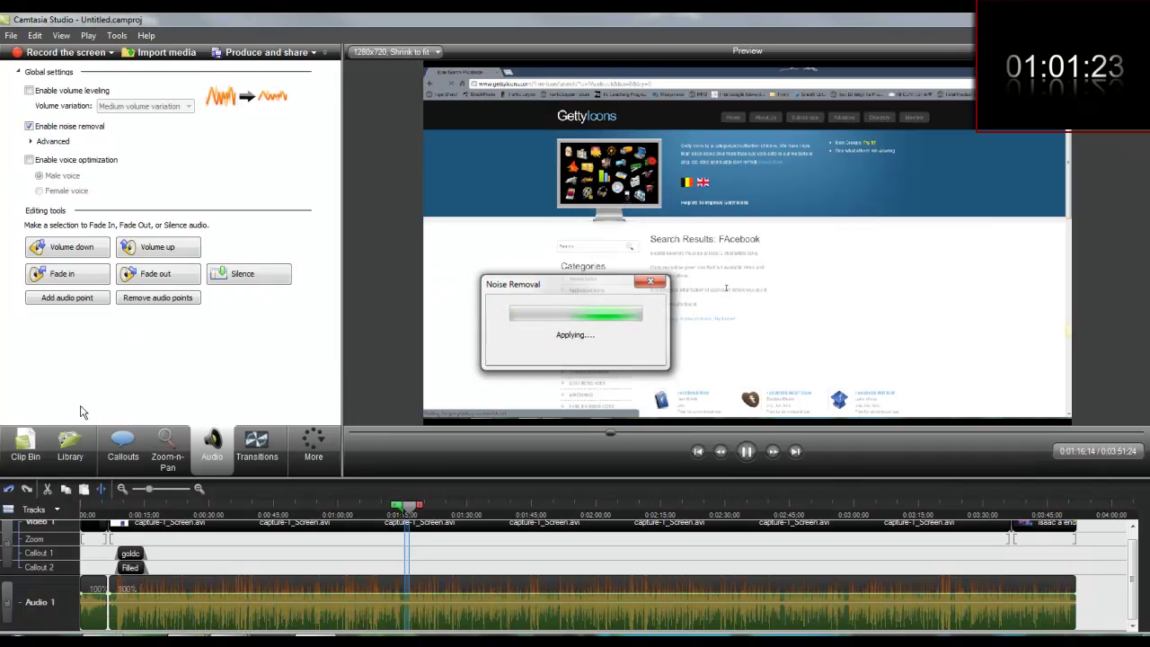
Step: Preview the video from the intro title through to the ending clip
click(141, 511)
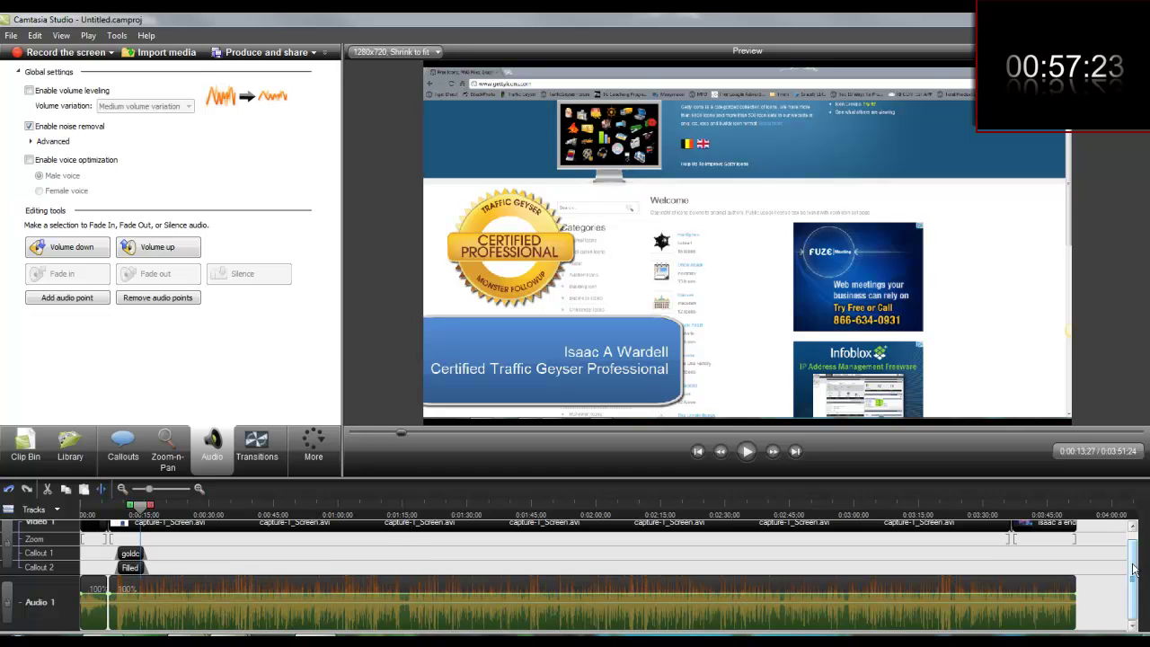
scroll(1108, 538, up, 1)
click(83, 510)
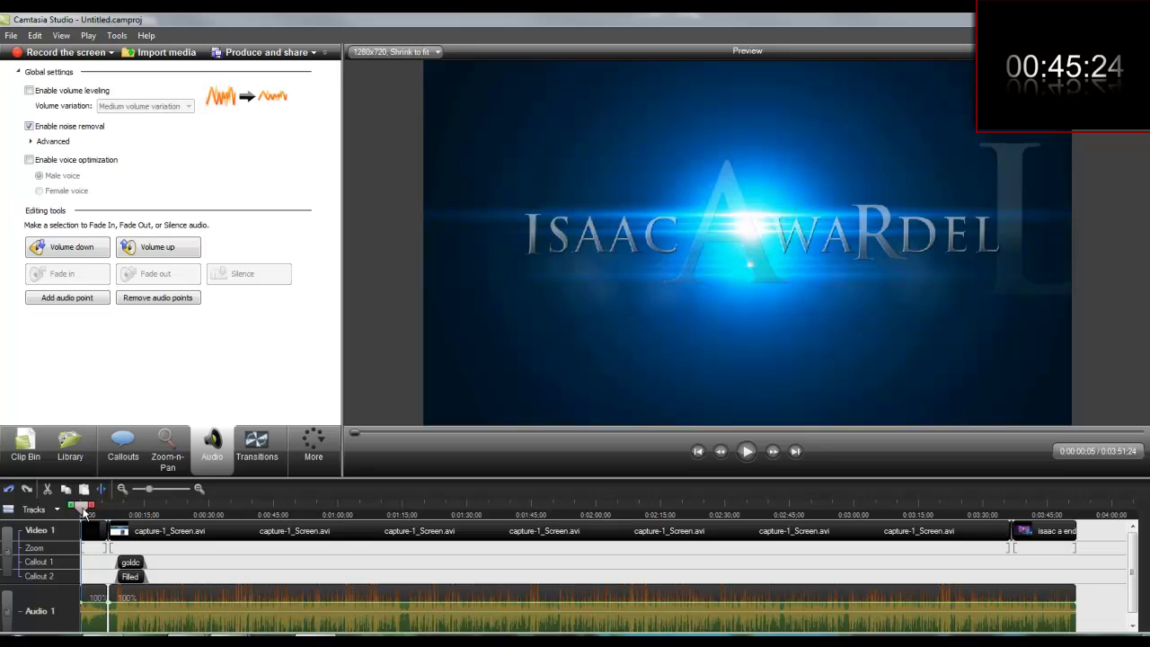
drag(82, 511, 1061, 529)
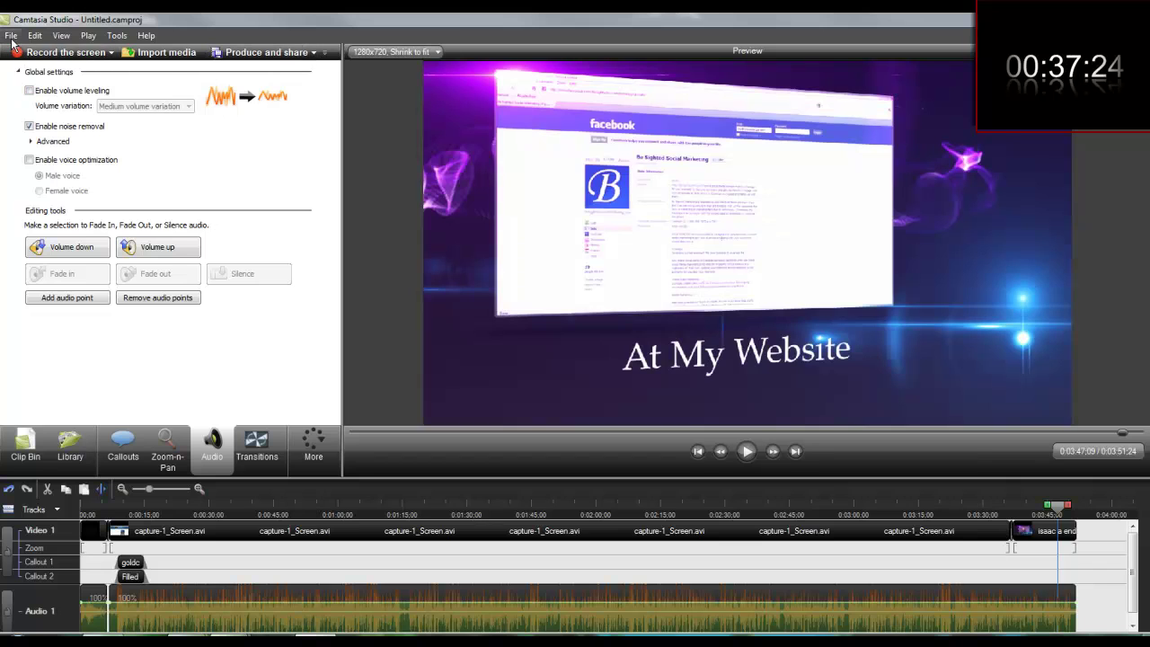
Step: Save the project as Free Icons.camproj inside the Free Icons folder
click(11, 36)
click(72, 119)
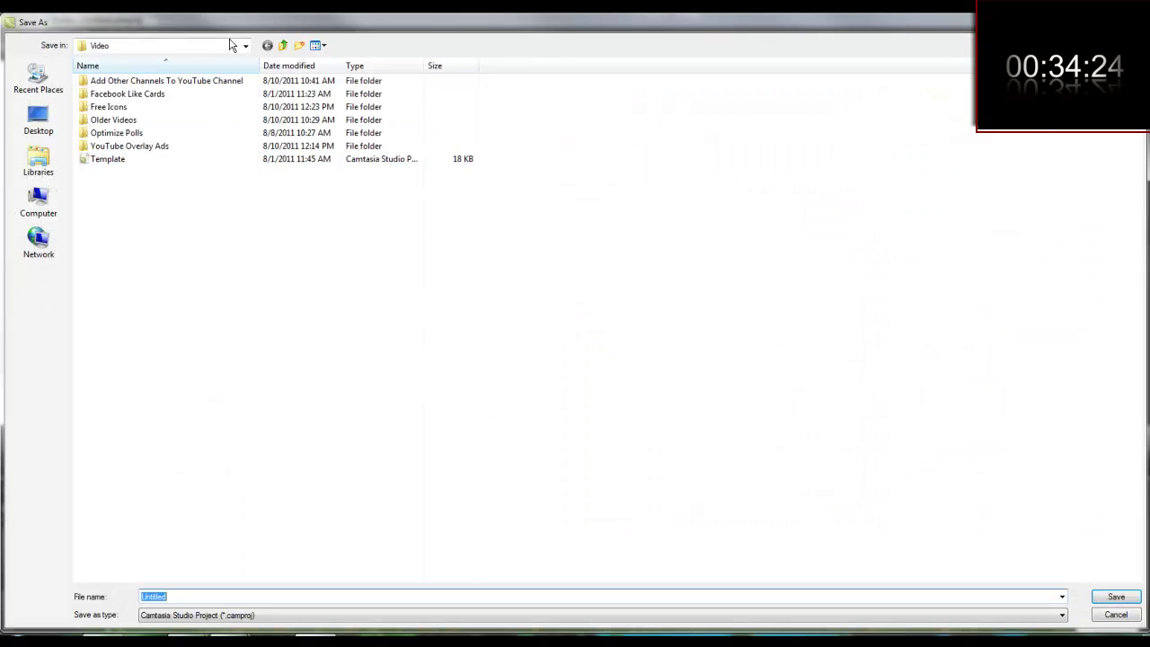
double_click(183, 109)
double_click(201, 595)
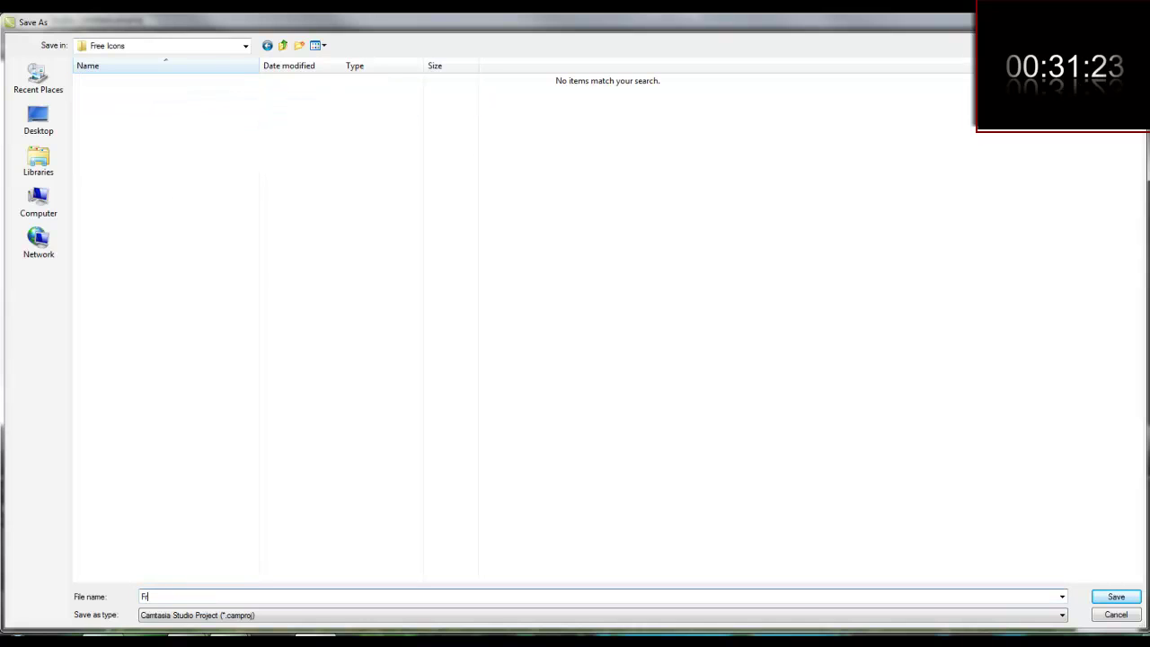
key(Return)
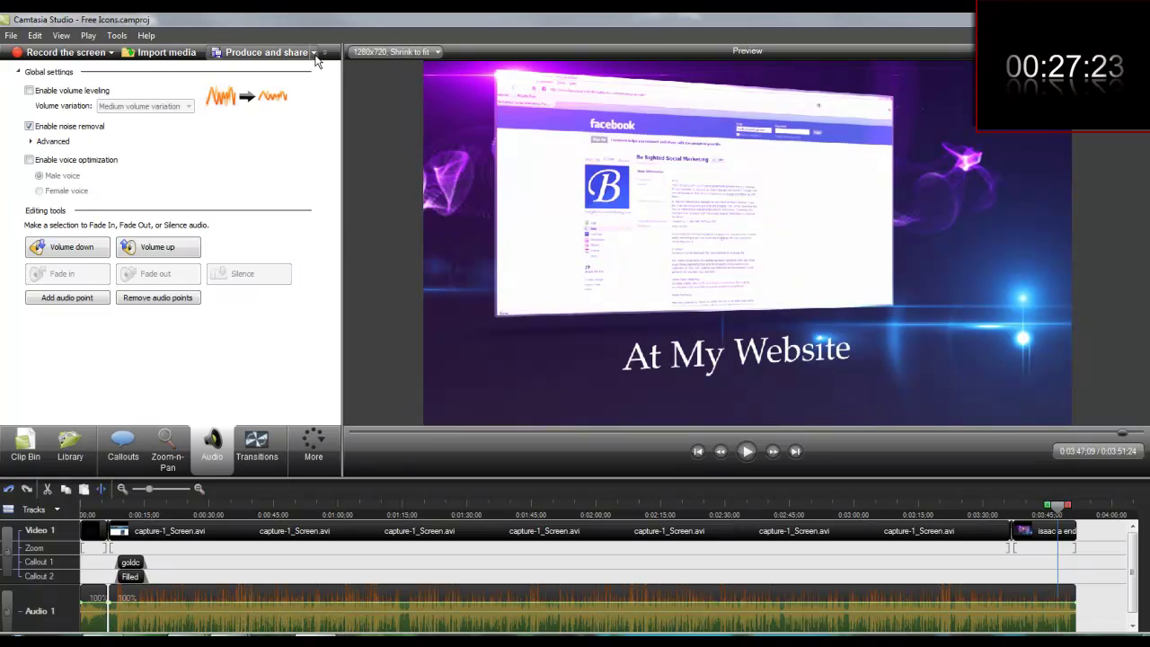
Step: Choose the HD 1280×720 MP4 preset in the production wizard
click(319, 54)
click(310, 76)
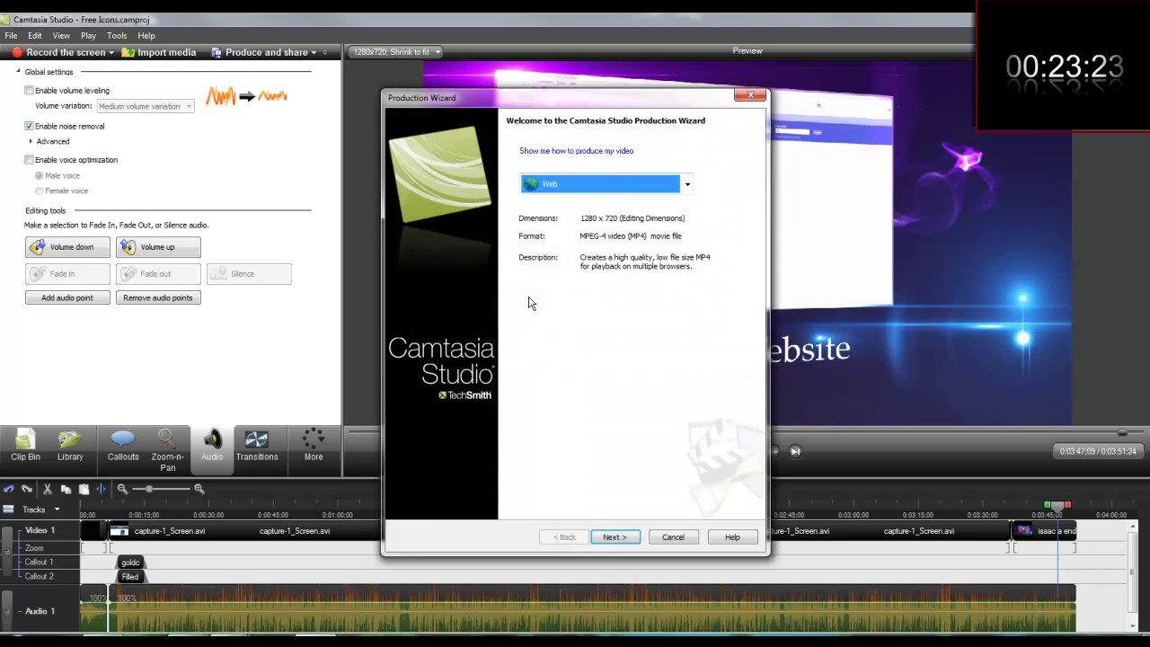
click(620, 182)
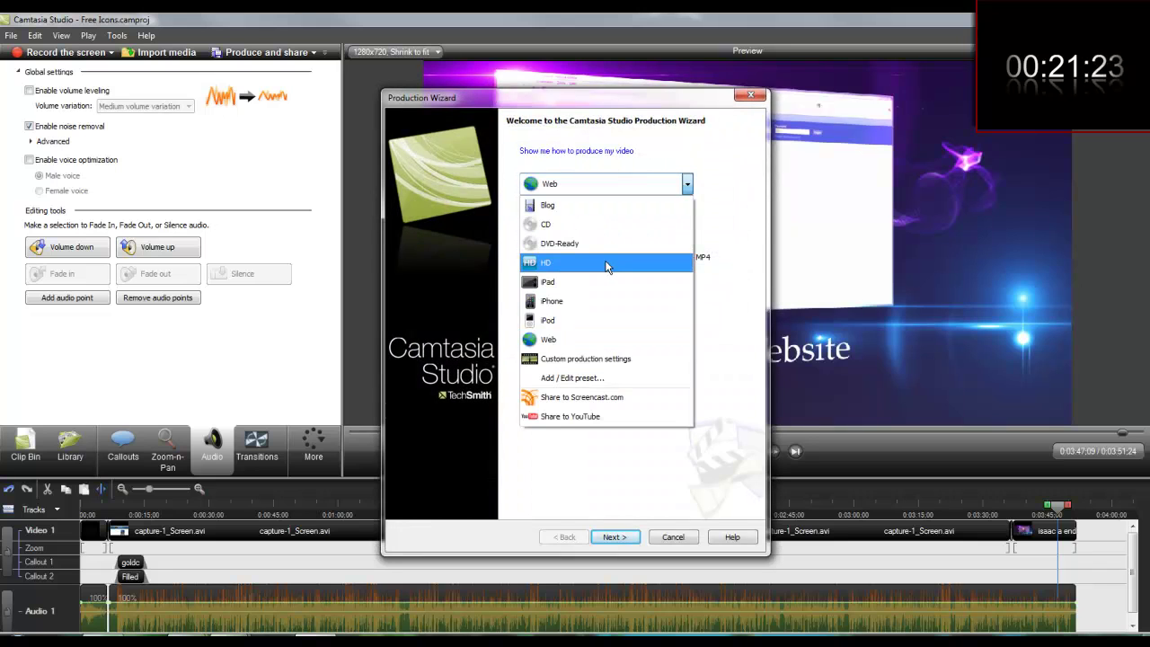
click(605, 262)
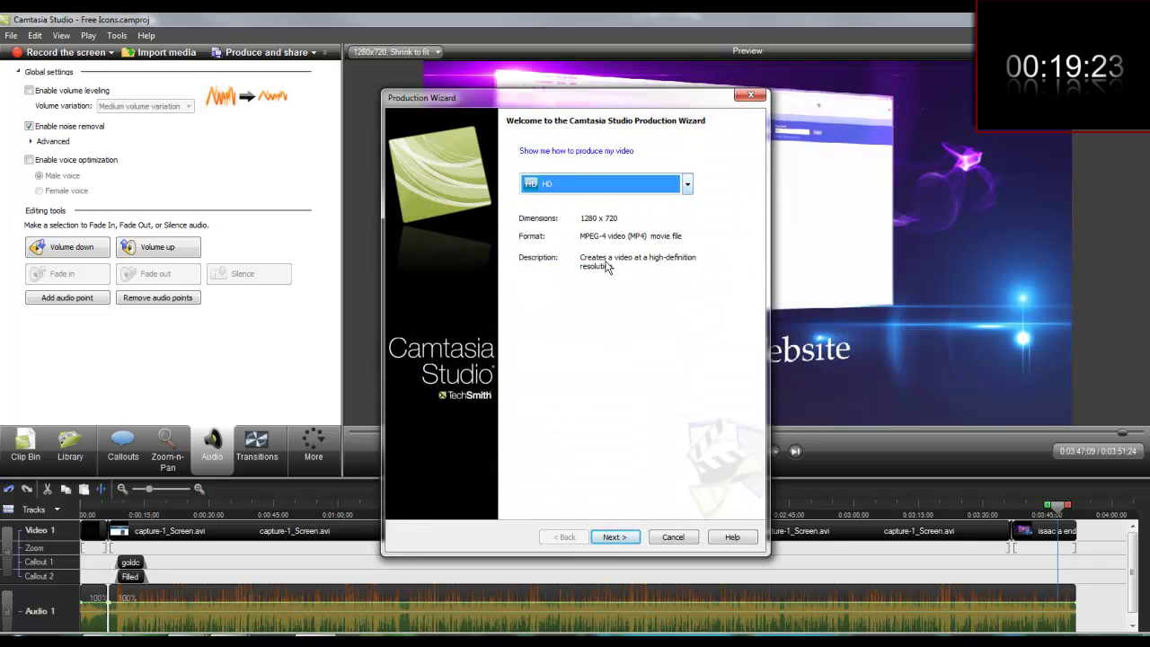
click(614, 537)
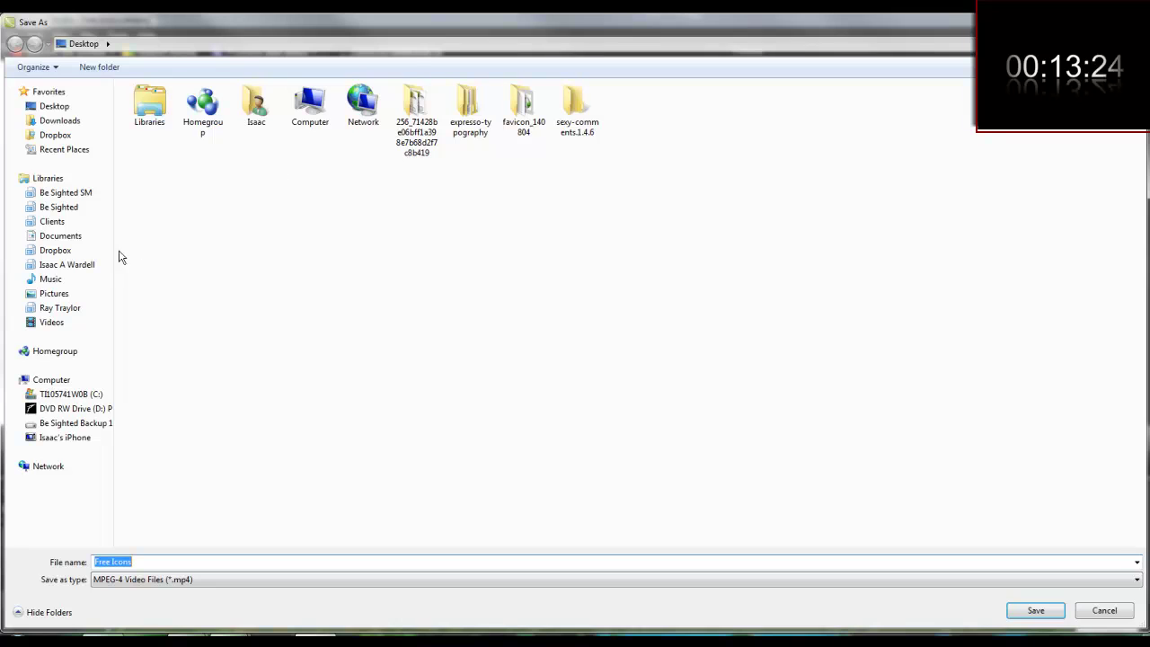
Step: Set the video's output folder to Documents > Video > Free Icons
click(87, 262)
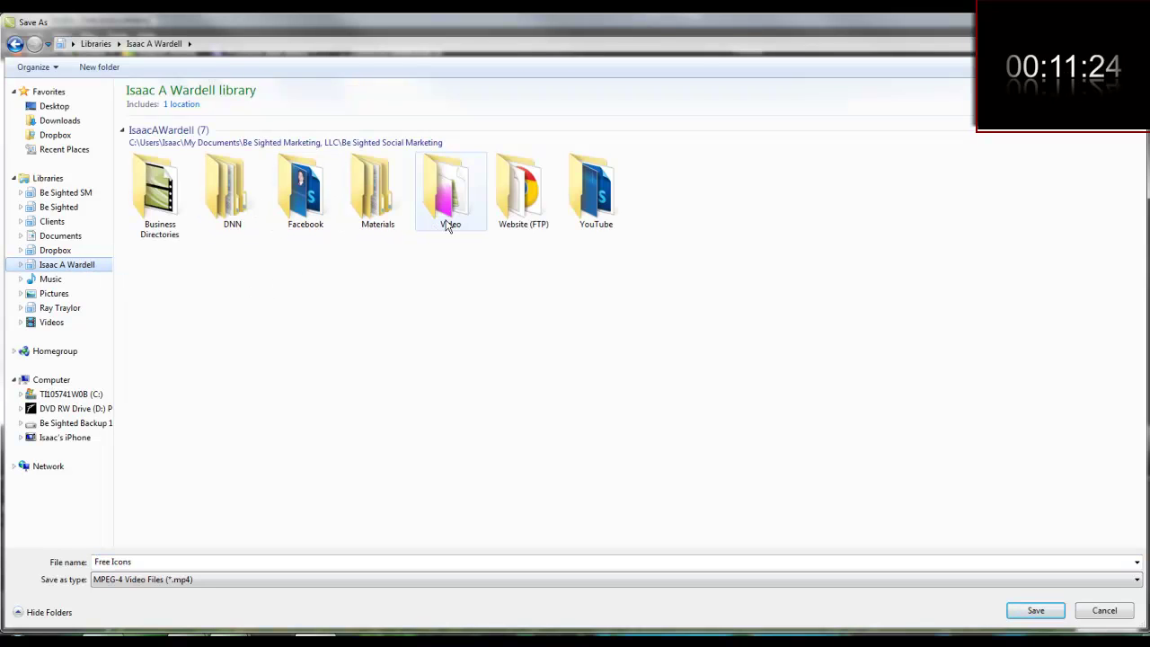
click(448, 223)
key(Return)
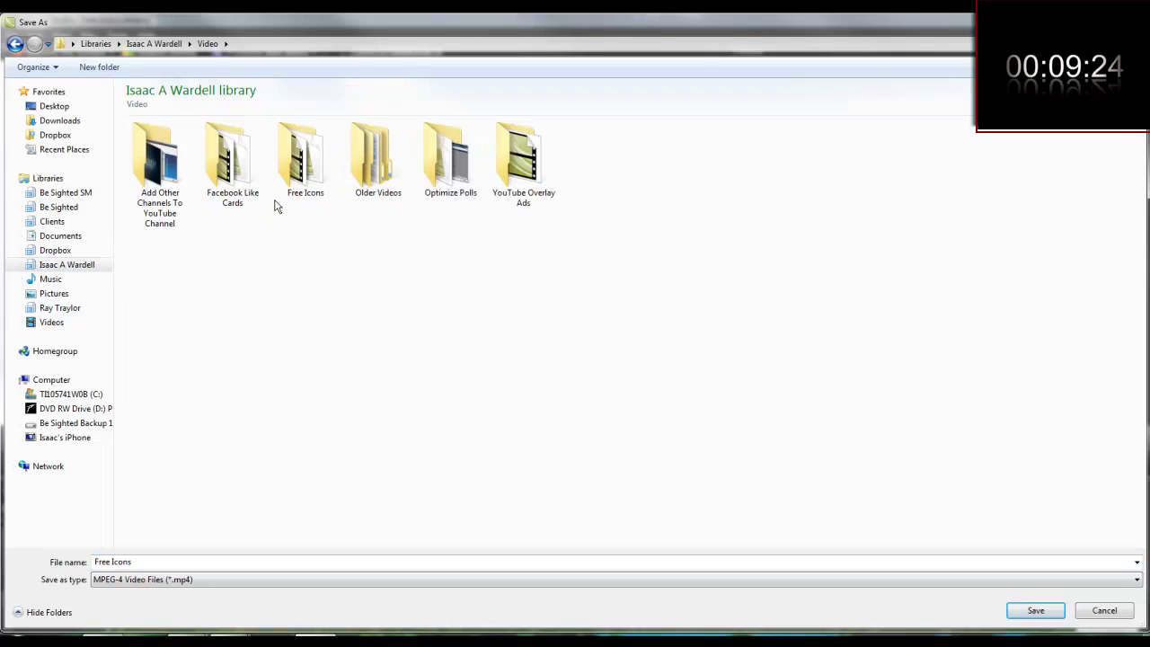
click(299, 177)
key(Return)
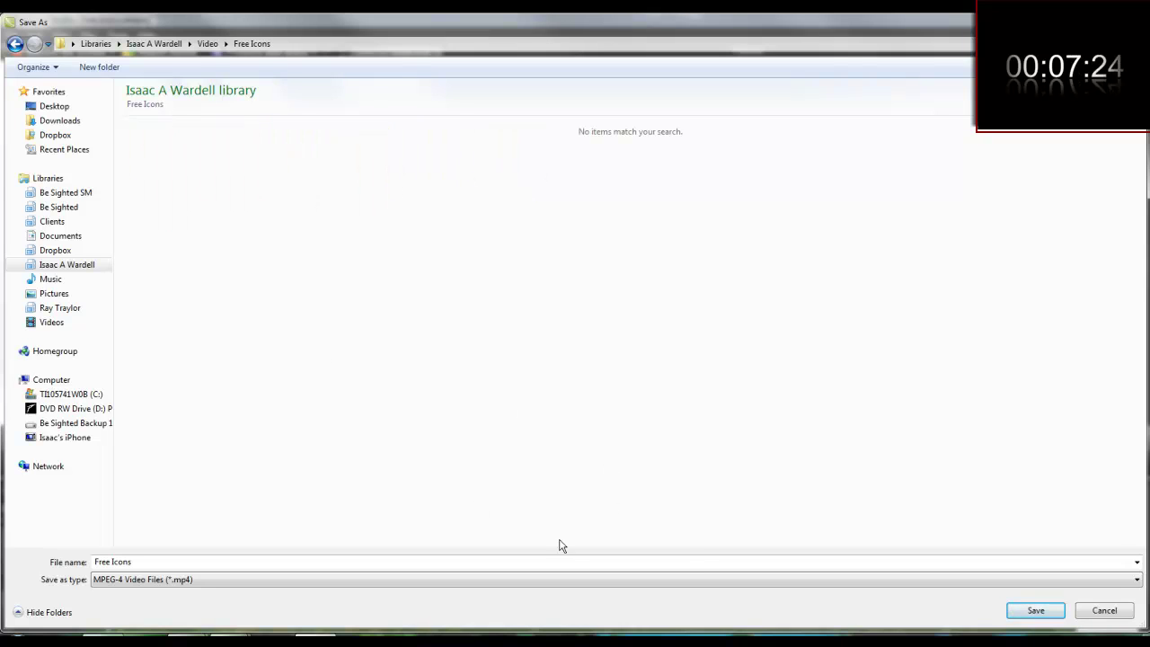
click(1025, 611)
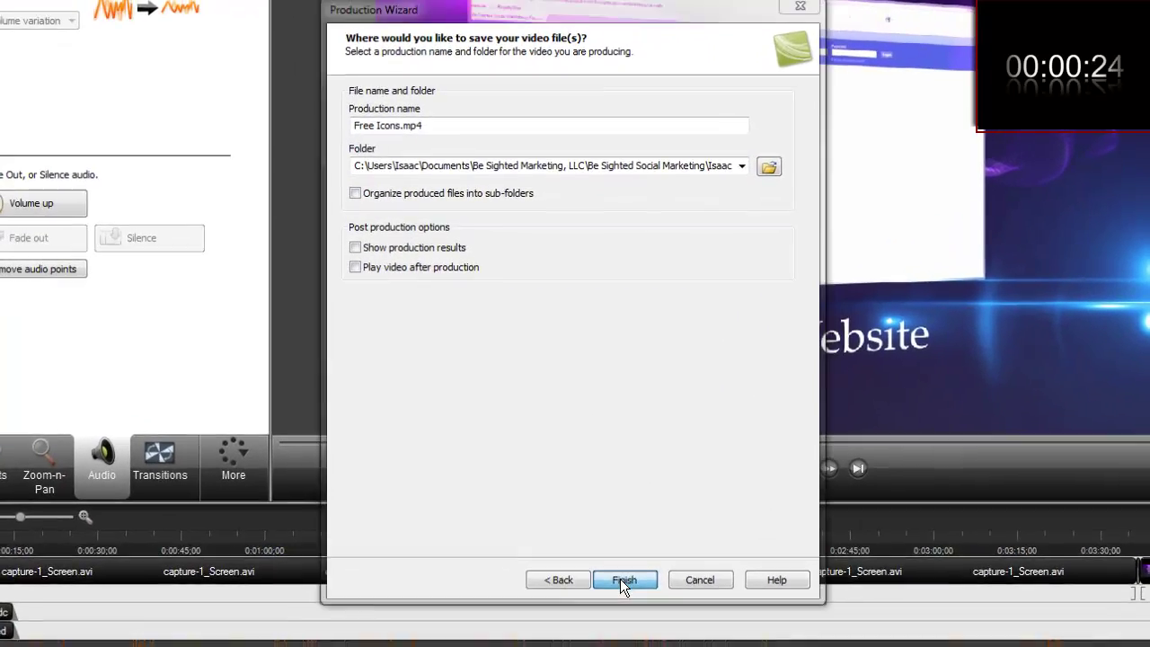
Step: Finish the wizard to begin rendering Free Icons.mp4
click(614, 538)
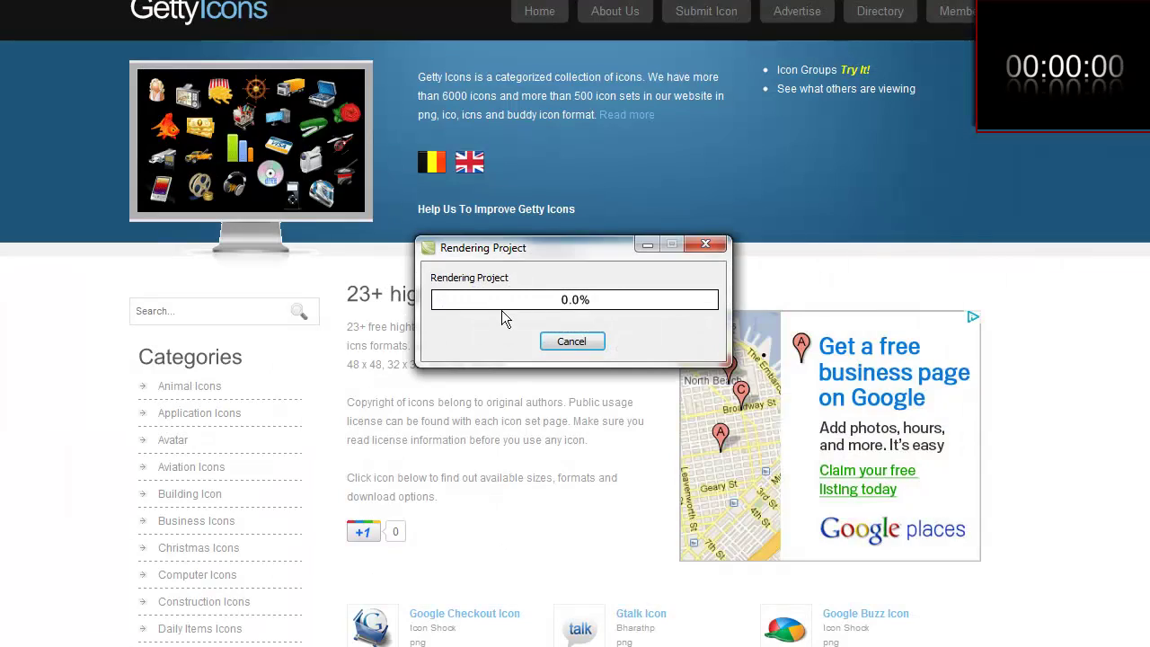